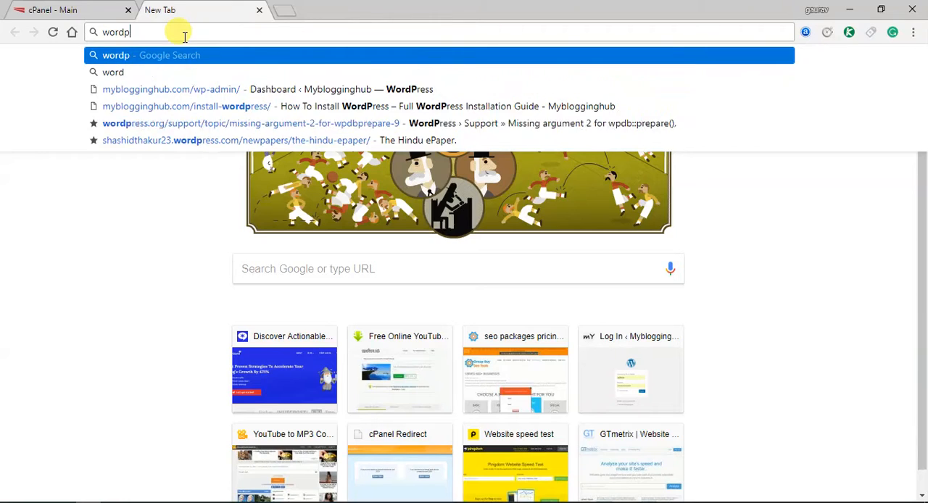
# Search the web for "wordpress.ord download"
pyautogui.write('ord')
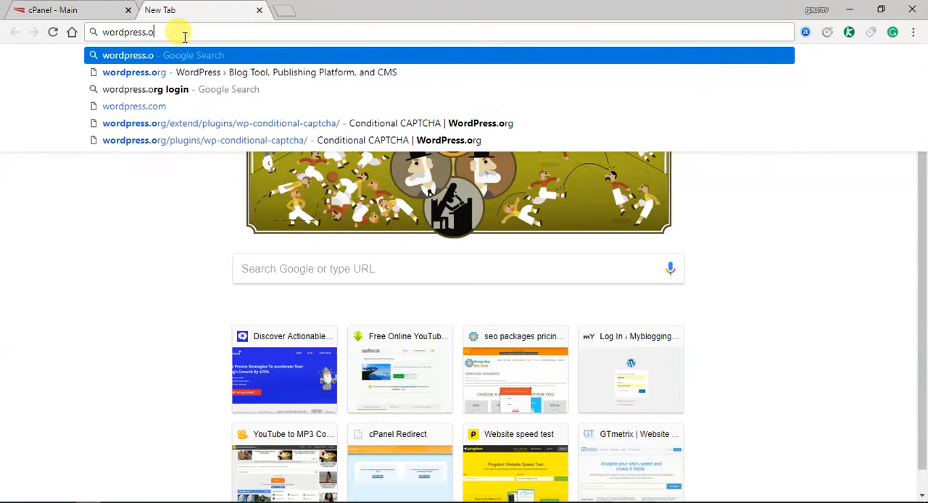
pyautogui.write(' d')
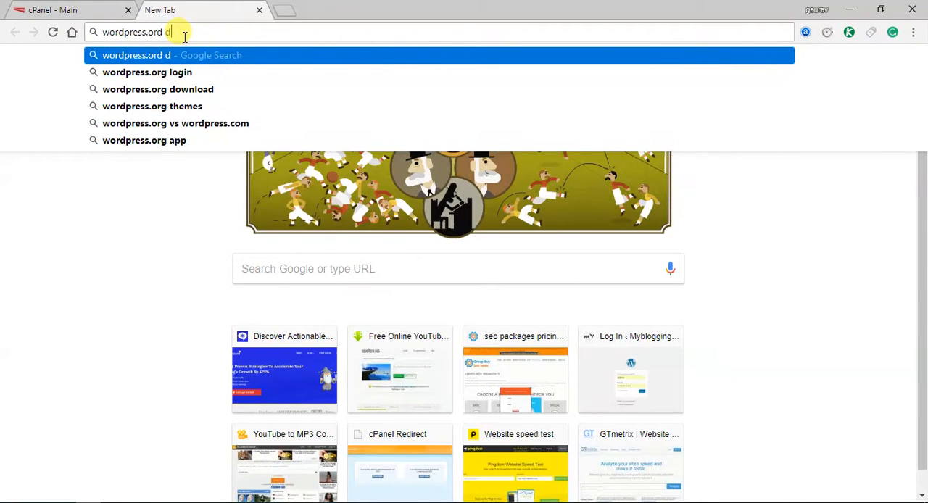
pyautogui.write('ownl')
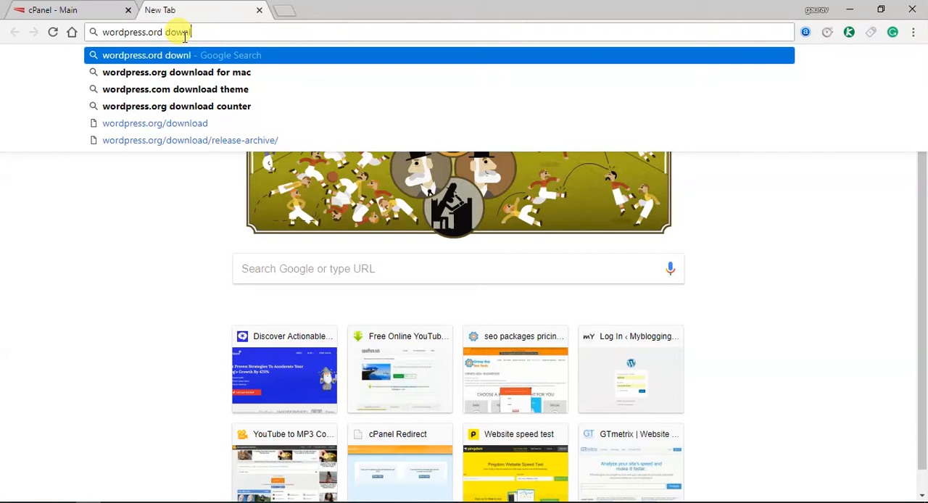
pyautogui.write('oas')
pyautogui.press('BackSpace')
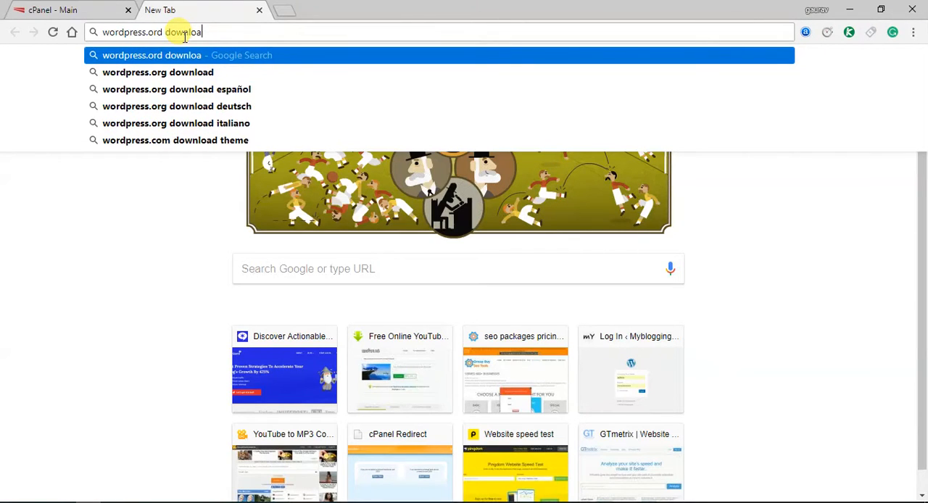
pyautogui.write('d')
pyautogui.press('Return')
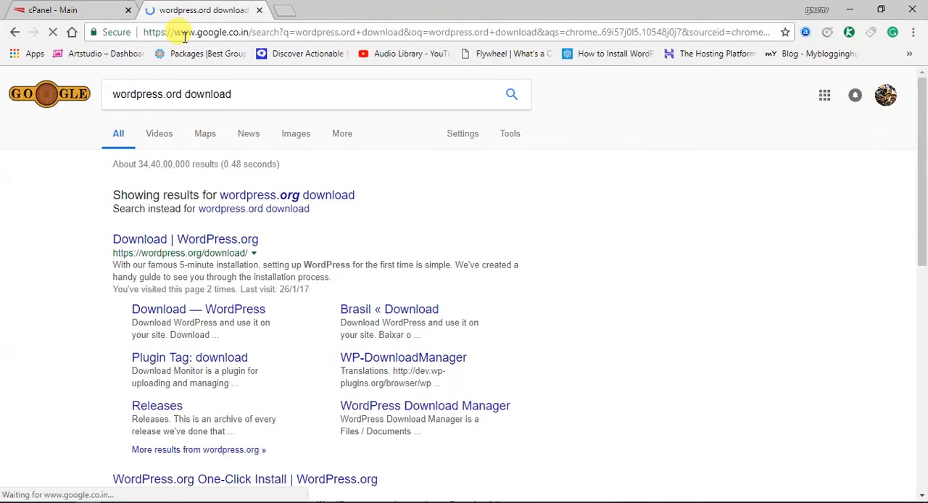
# Open the WordPress.org download page from the search results and download the WordPress 4.9.8 zip file
pyautogui.click(223, 245)
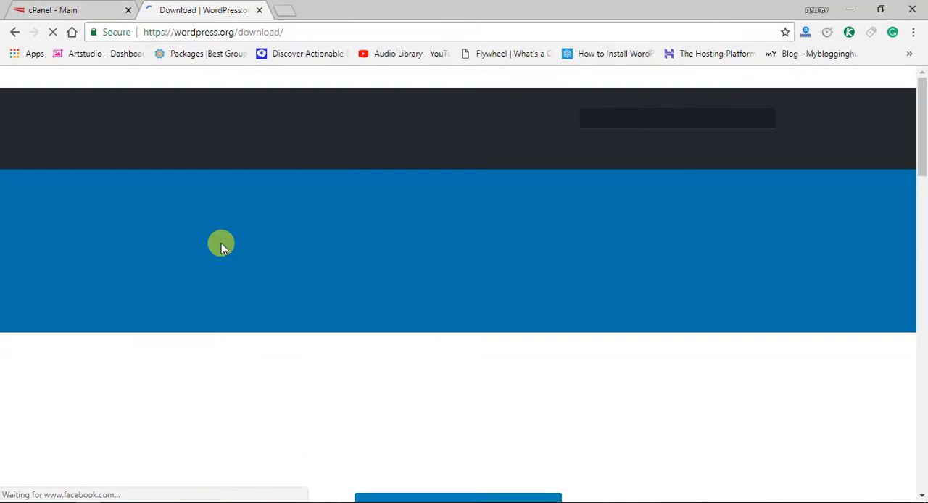
pyautogui.scroll(-4, 223, 241)
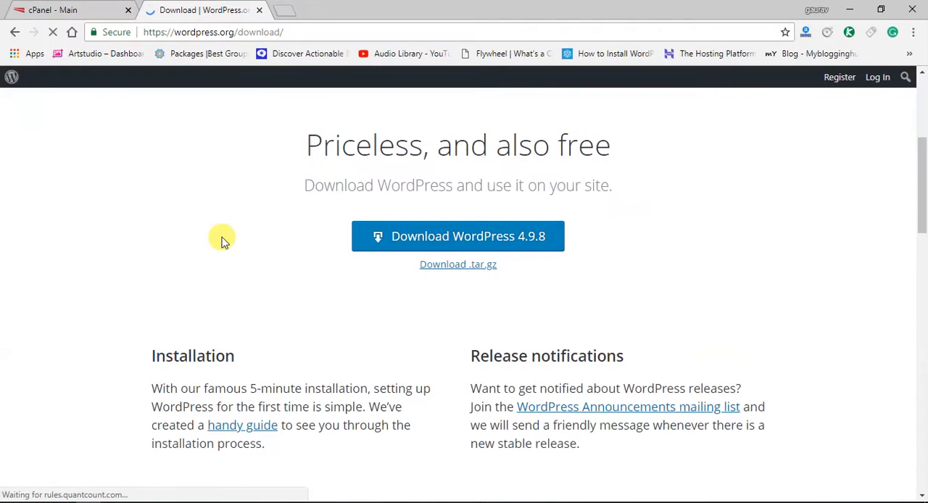
pyautogui.scroll(-1, 239, 245)
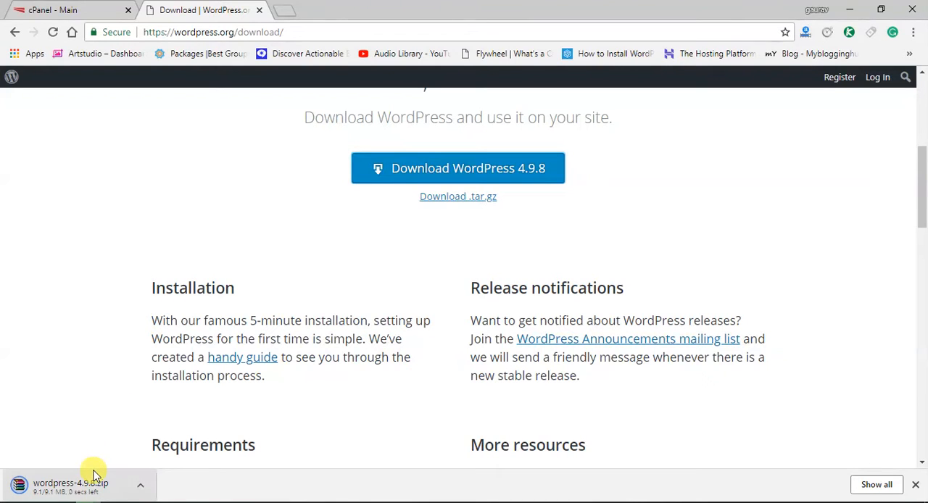
# Go back to cPanel, open the File Manager and show the contents of the myblogginghub.com folder
pyautogui.click(64, 9)
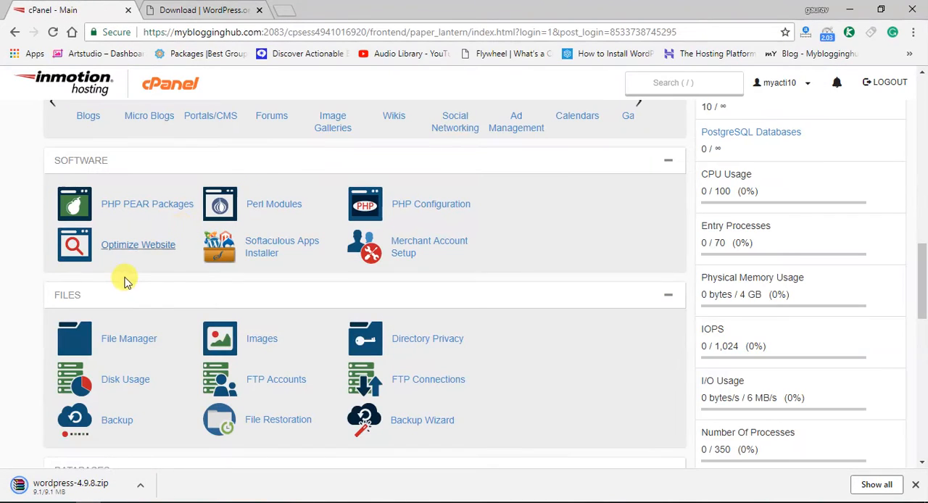
pyautogui.scroll(-1, 123, 285)
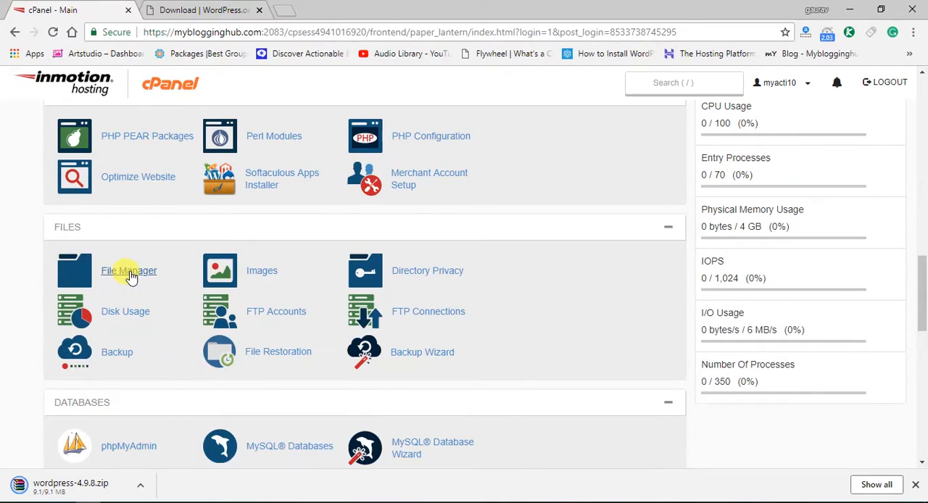
pyautogui.click(130, 270)
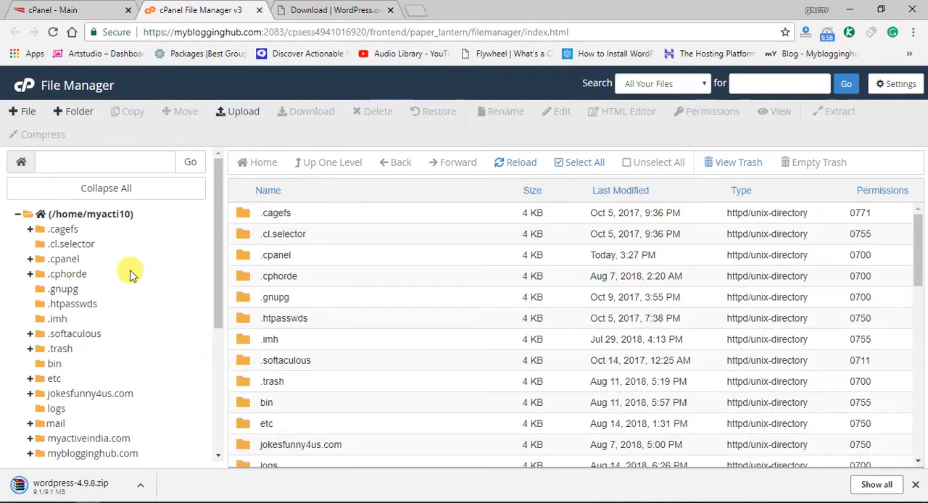
pyautogui.scroll(-2, 122, 323)
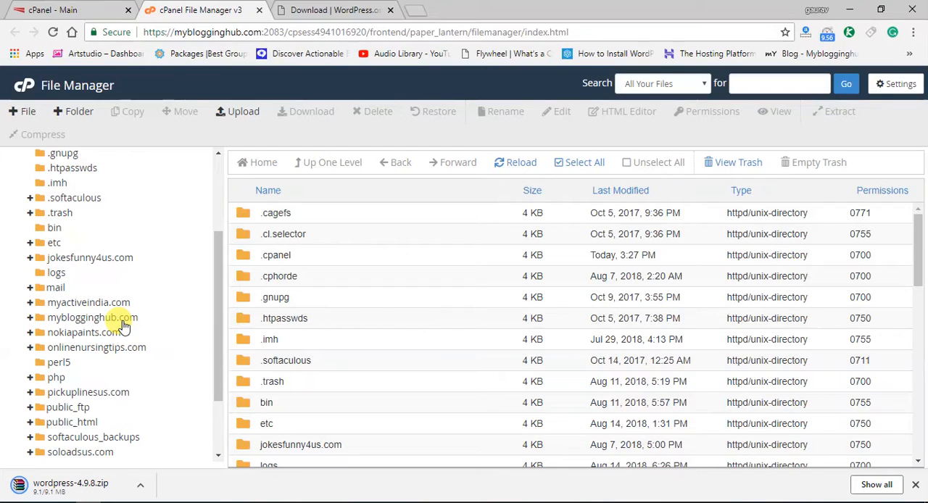
pyautogui.click(122, 319)
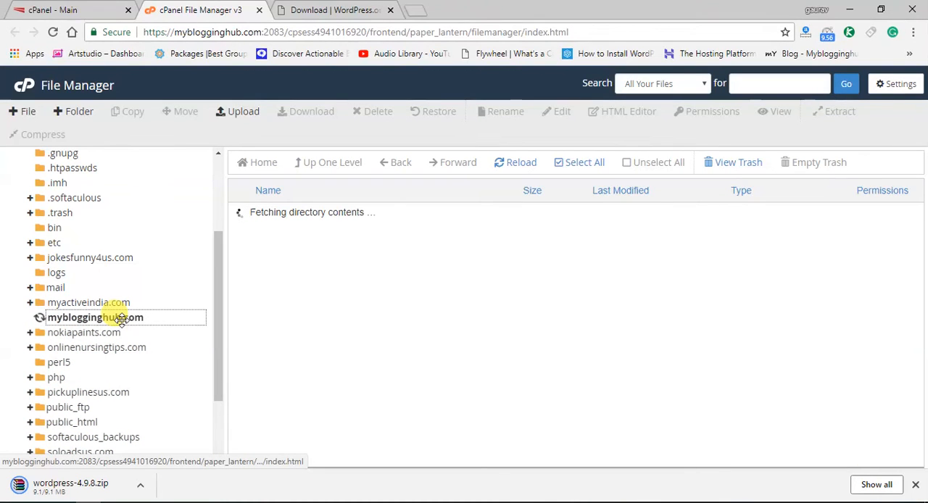
# Create a new folder named xyz inside the myblogginghub.com folder
pyautogui.click(64, 116)
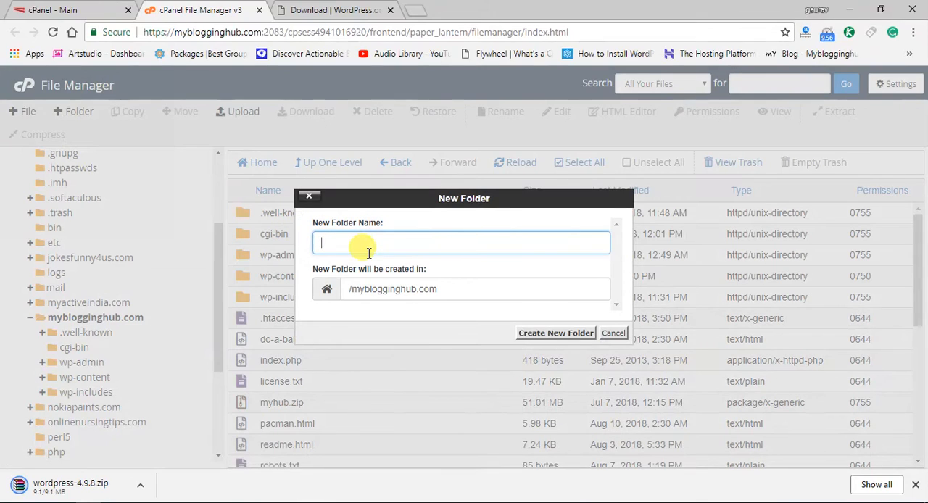
pyautogui.write('t')
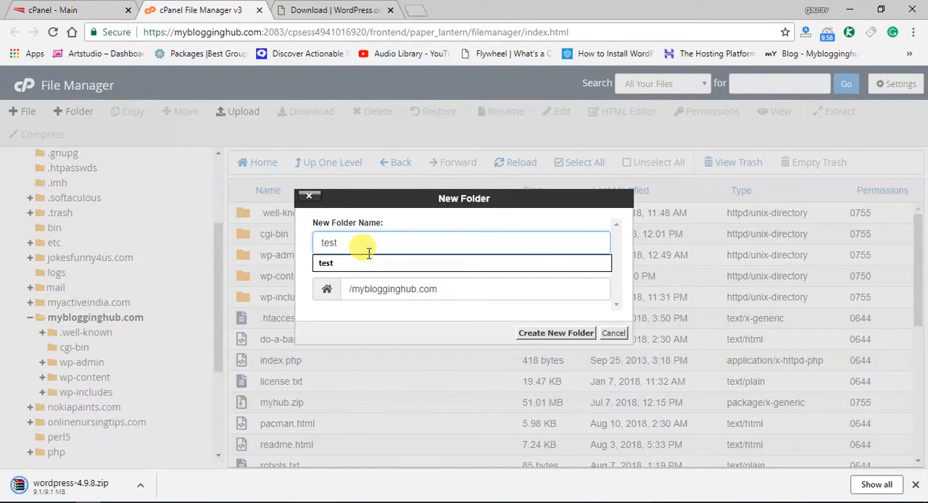
pyautogui.press('BackSpace')
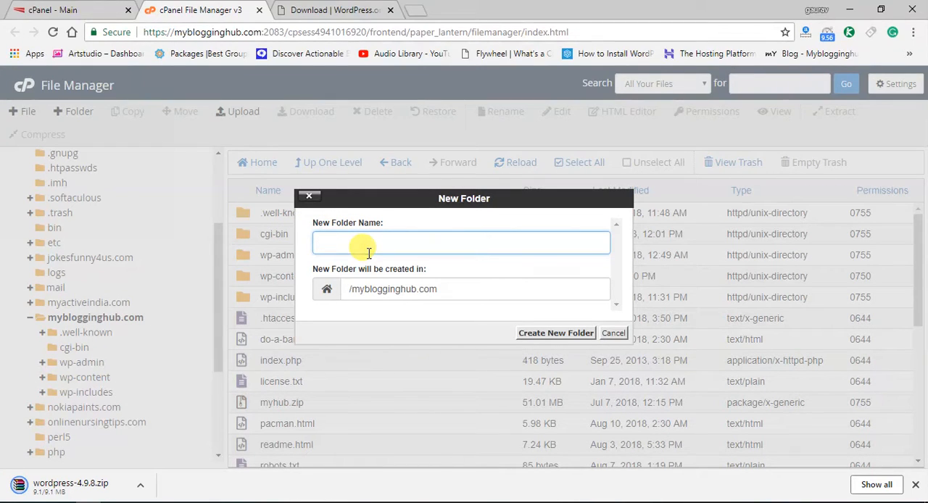
pyautogui.click(561, 335)
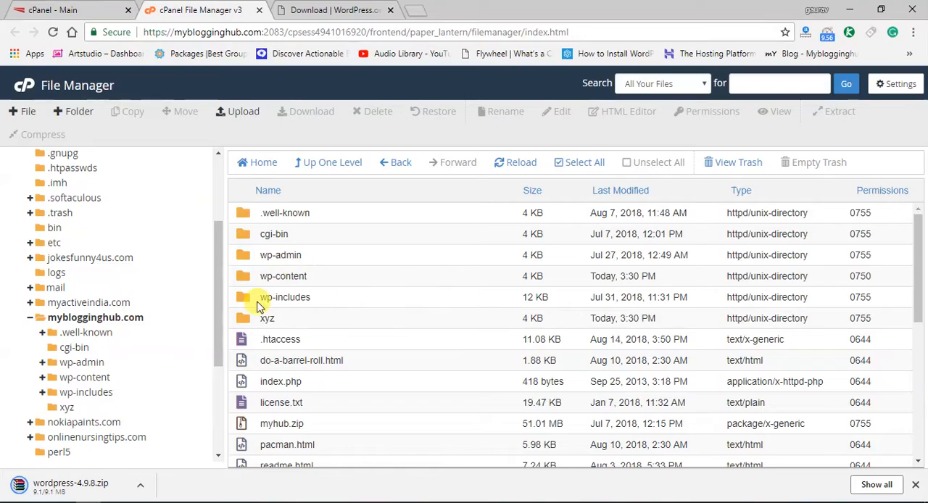
# Open the xyz folder and bring up the file upload page for it
pyautogui.doubleClick(247, 320)
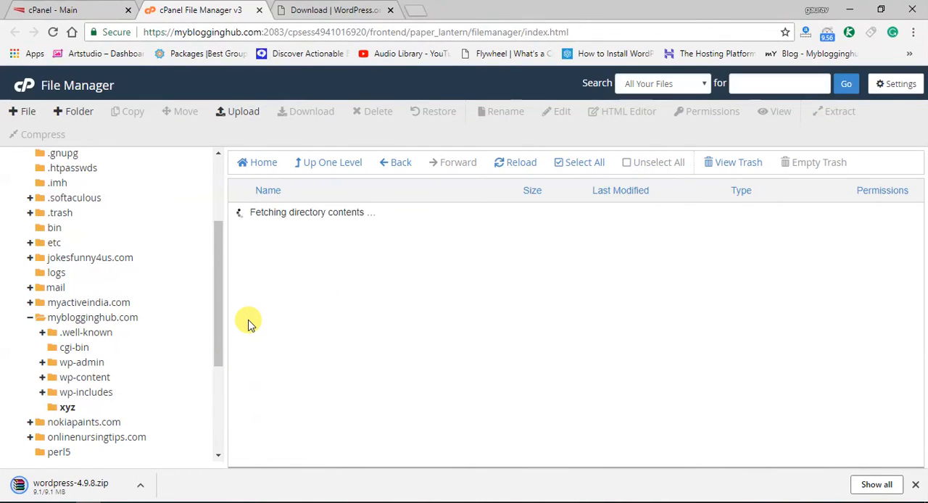
pyautogui.click(237, 112)
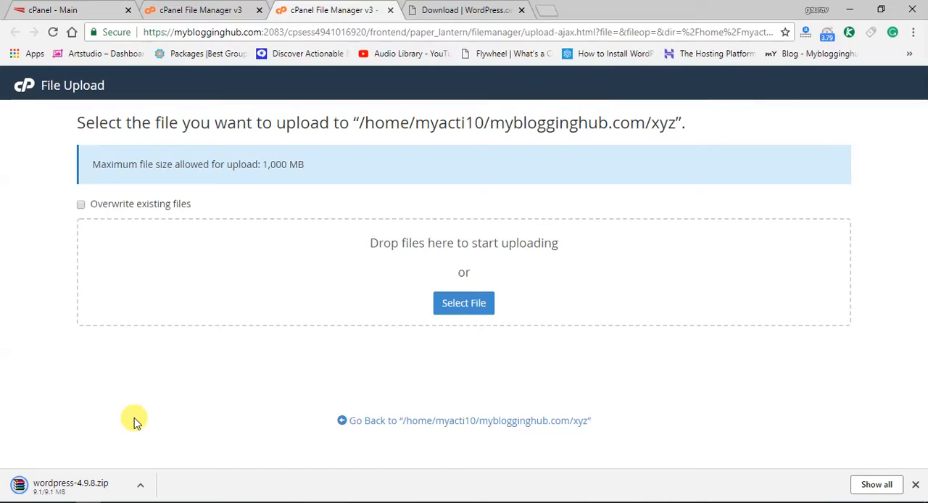
# Return to the cPanel main page and open the MySQL Database Wizard
pyautogui.click(239, 8)
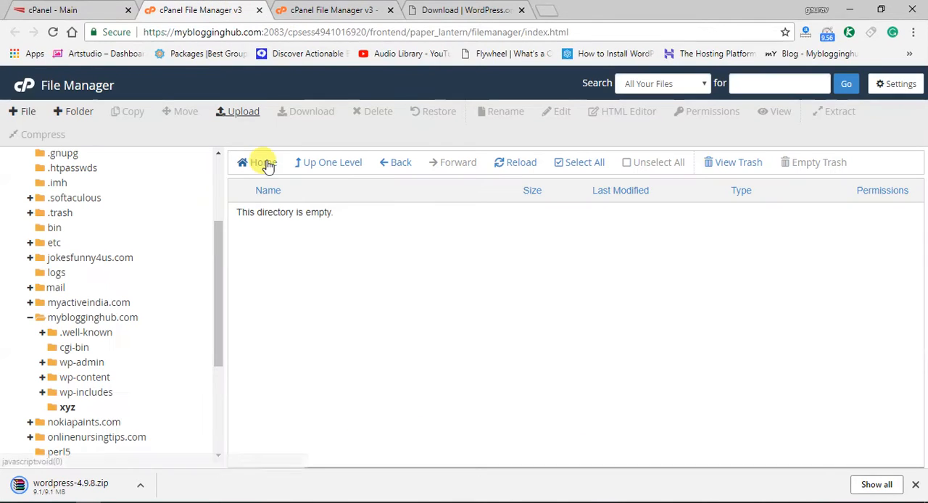
pyautogui.click(64, 8)
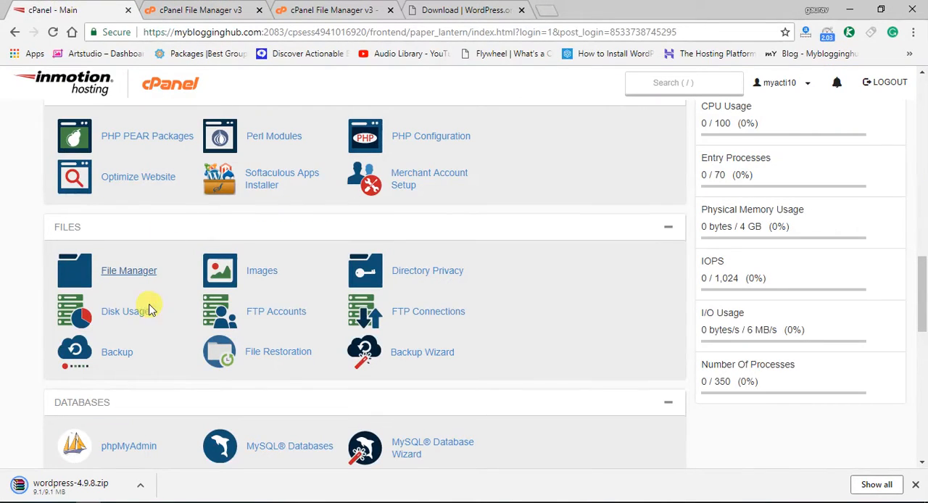
pyautogui.scroll(-1, 145, 319)
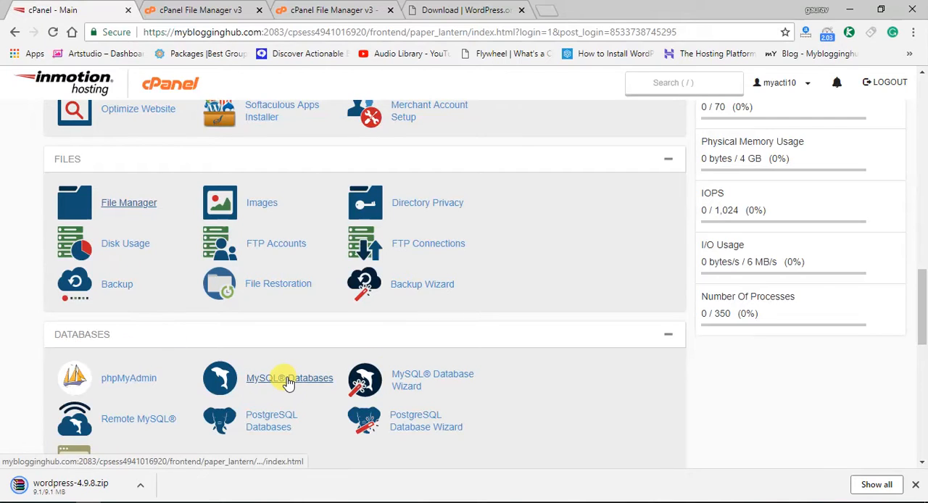
pyautogui.click(407, 389)
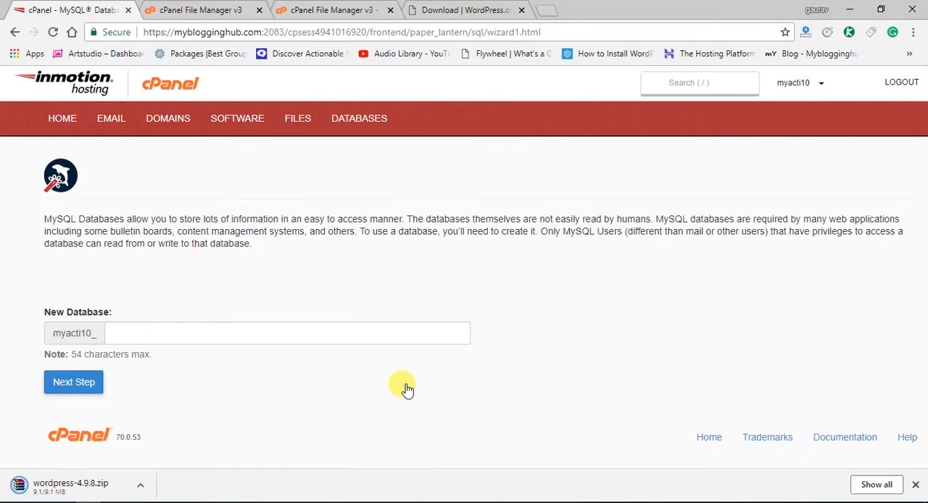
# Name the new database xyz1 and create it, continuing to the database user step
pyautogui.click(187, 334)
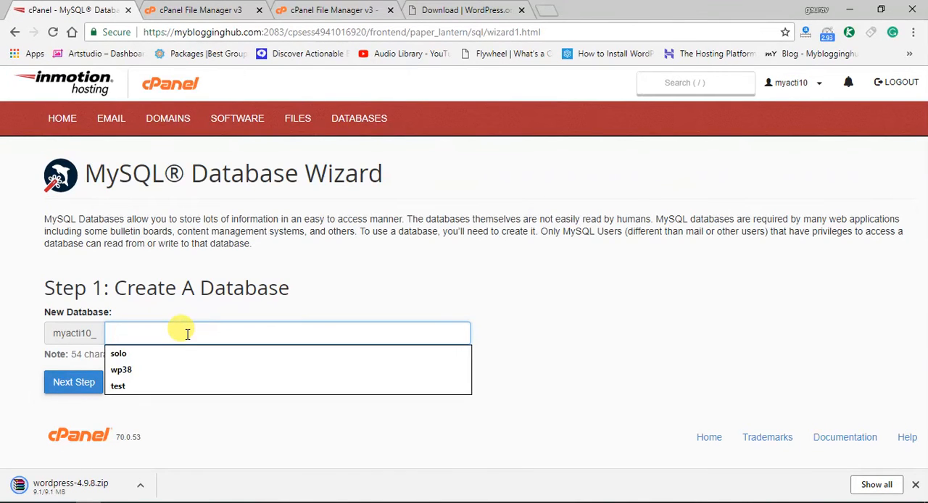
pyautogui.write('xyz1')
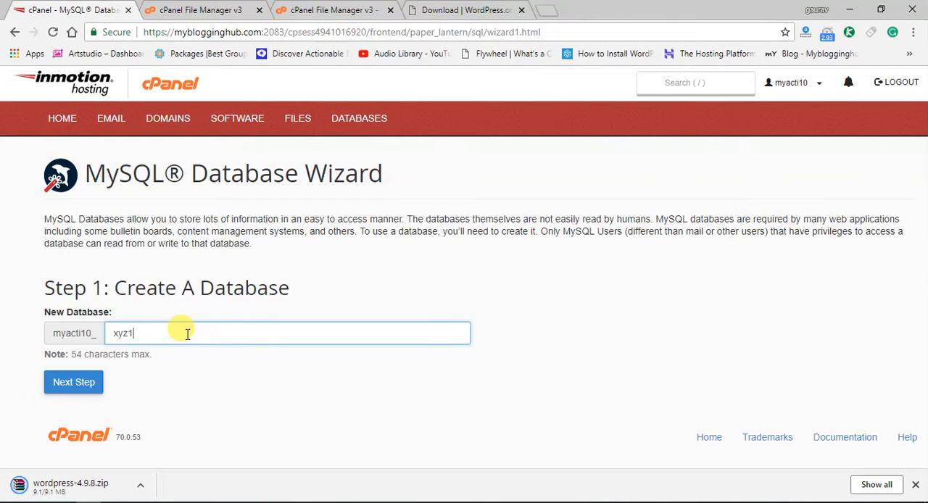
pyautogui.click(93, 380)
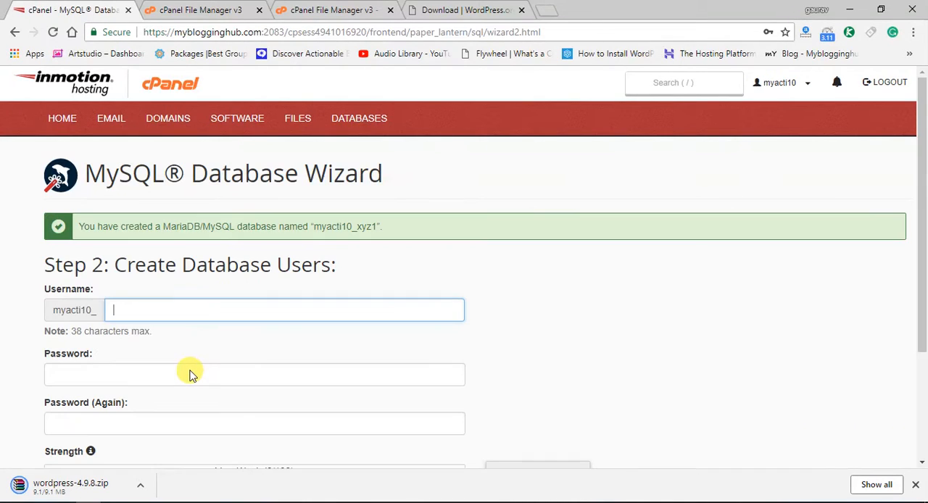
# Enter the new database user's password and repeat it in the confirmation field
pyautogui.scroll(-1, 181, 355)
pyautogui.click(125, 306)
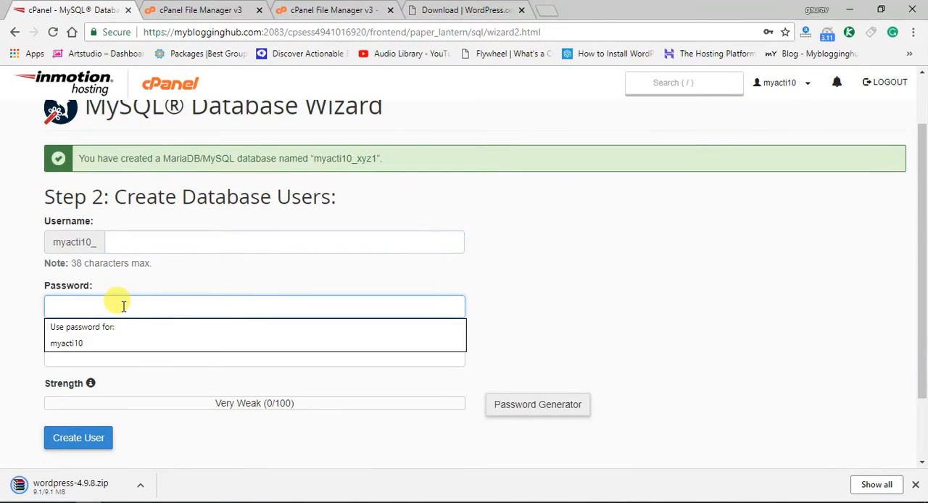
pyautogui.write('abc')
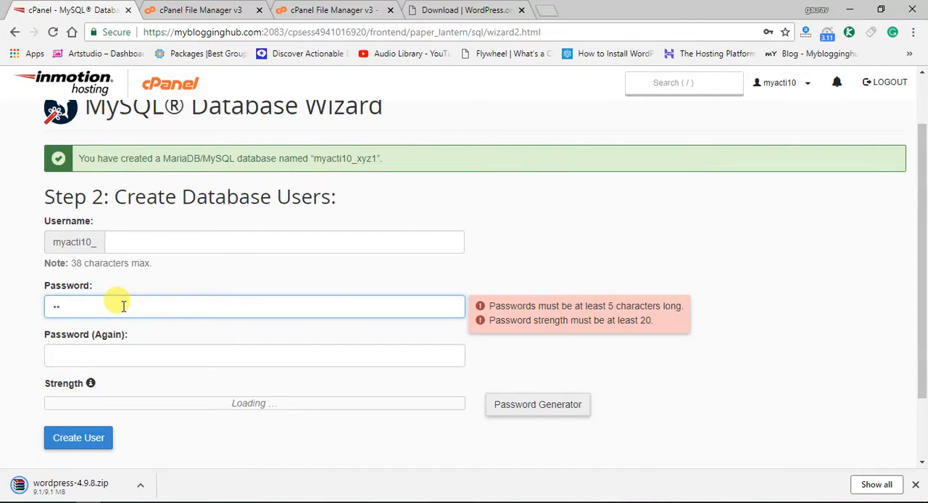
pyautogui.write('de')
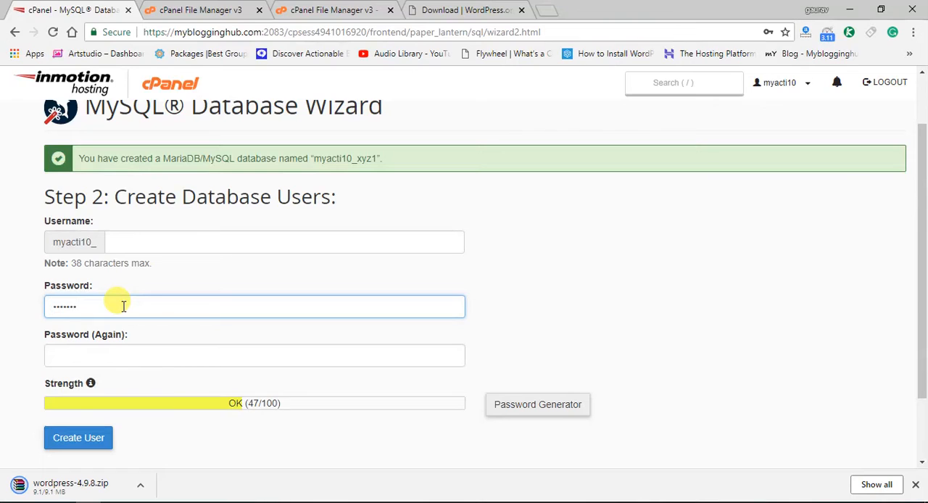
pyautogui.write('1')
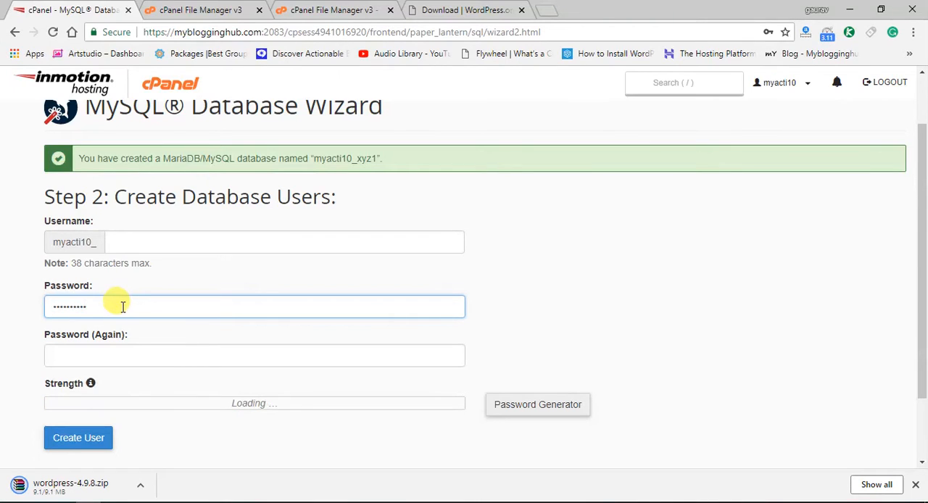
pyautogui.click(110, 356)
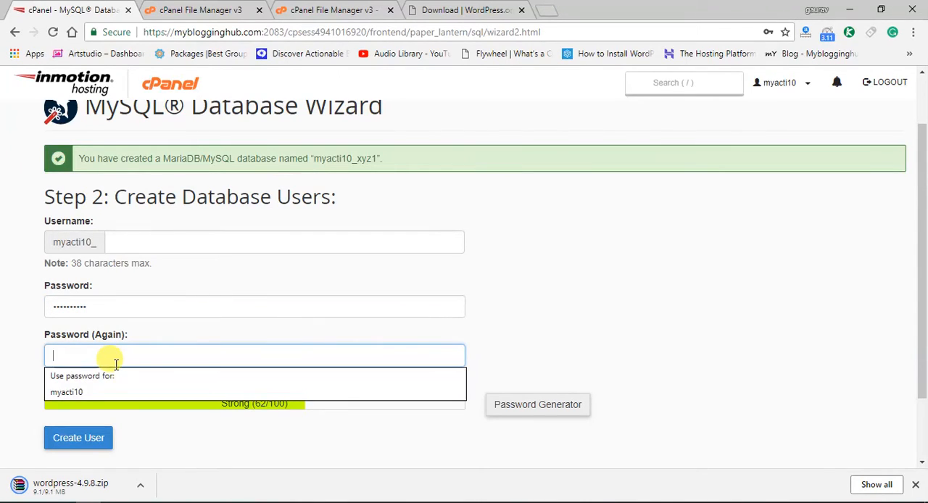
pyautogui.write('m')
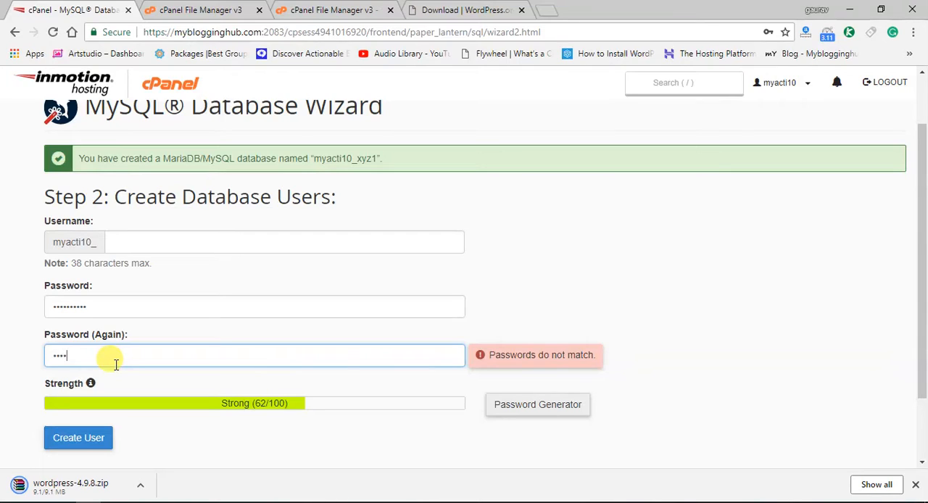
pyautogui.write('•••••••••')
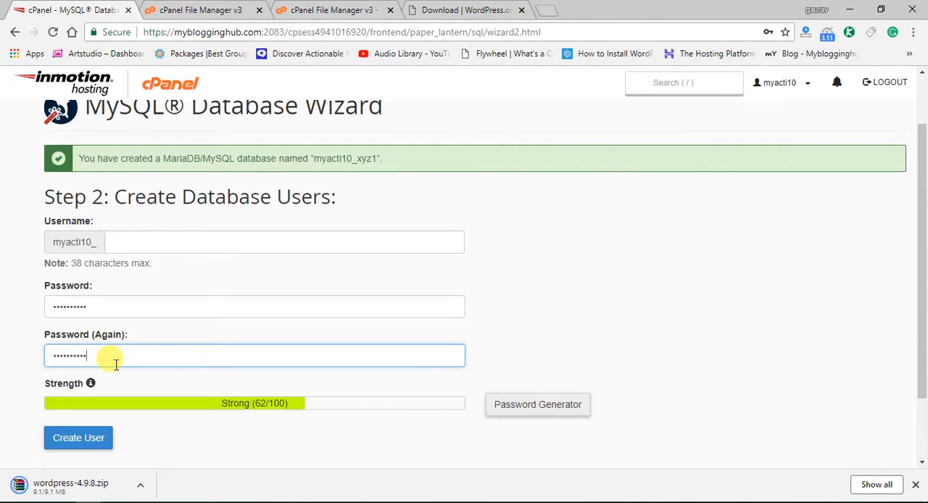
pyautogui.scroll(-1, 167, 365)
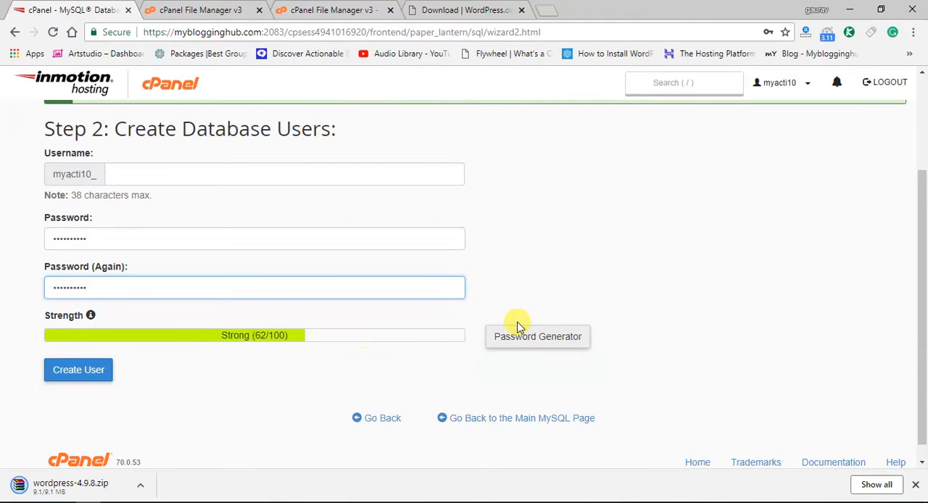
pyautogui.click(548, 344)
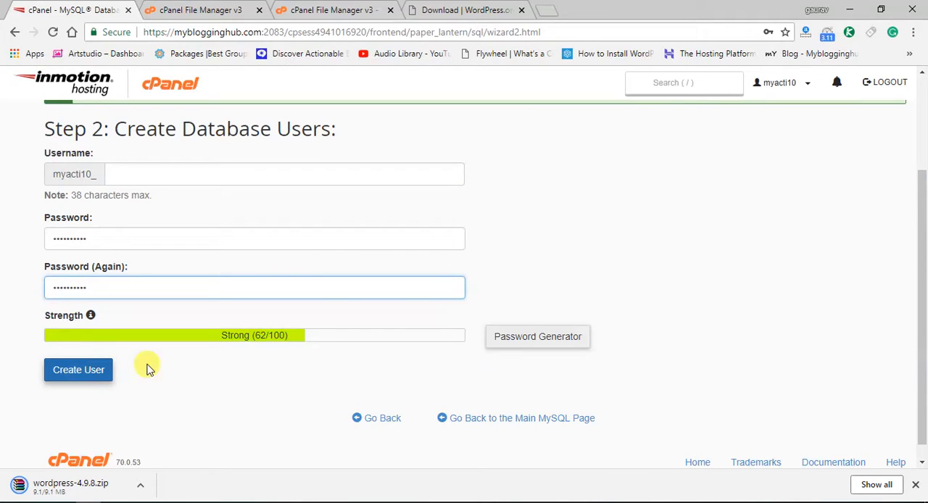
# Name the new database user xyz1 and create it, continuing to the privileges step
pyautogui.scroll(2, 311, 346)
pyautogui.scroll(-1, 176, 295)
pyautogui.click(161, 242)
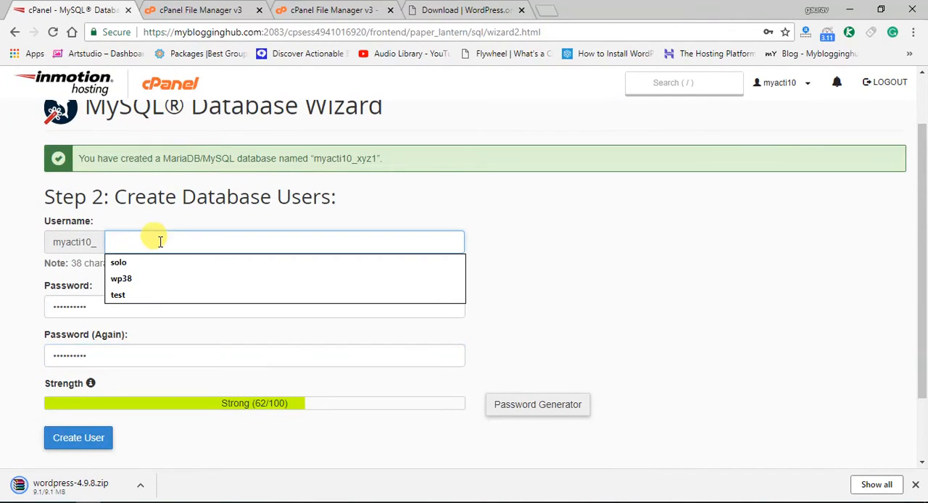
pyautogui.write('xyz1')
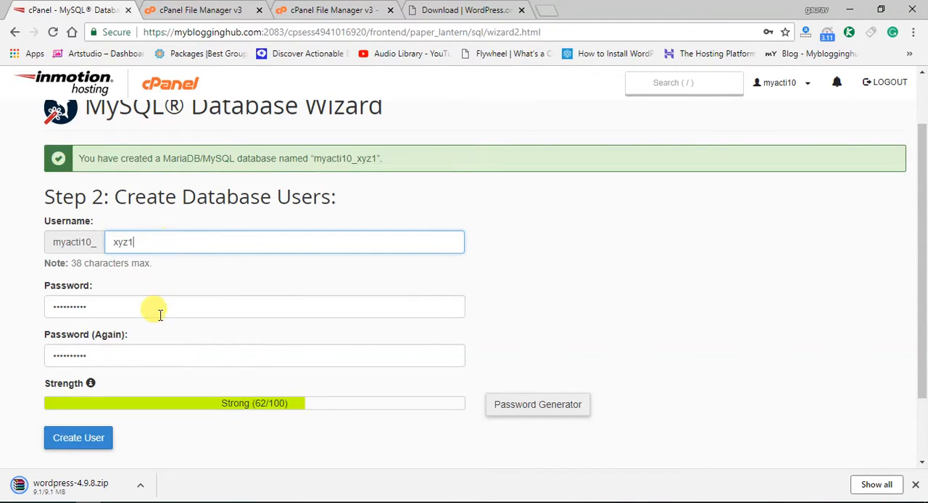
pyautogui.scroll(-1, 160, 319)
pyautogui.click(80, 356)
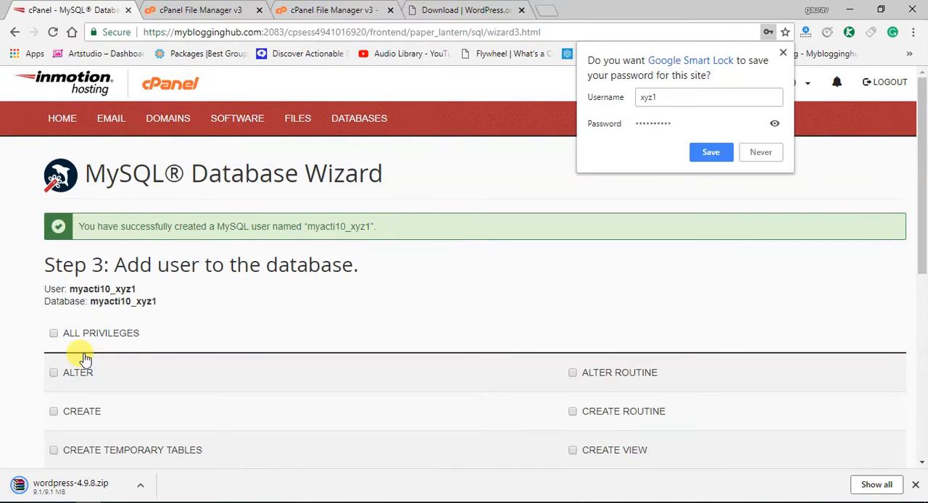
# Grant the xyz1 user all privileges on the xyz1 database and complete the wizard
pyautogui.scroll(-2, 182, 290)
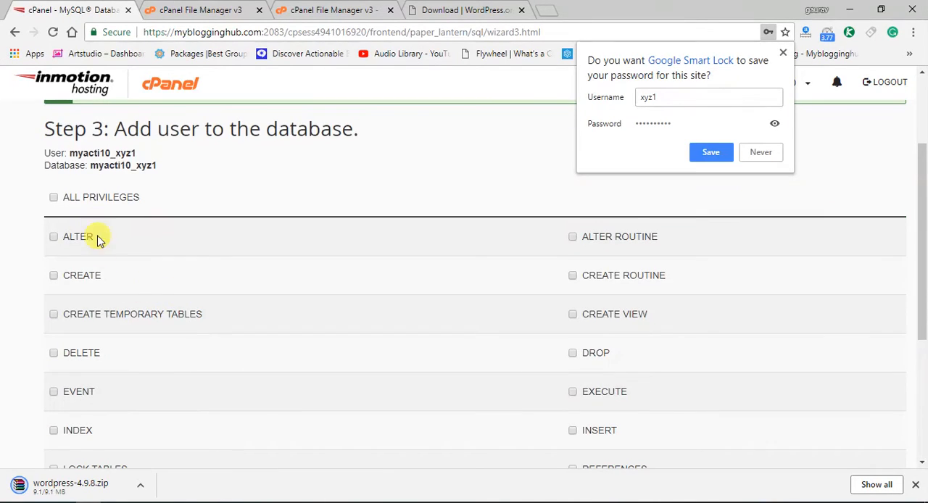
pyautogui.click(53, 198)
pyautogui.scroll(-3, 253, 302)
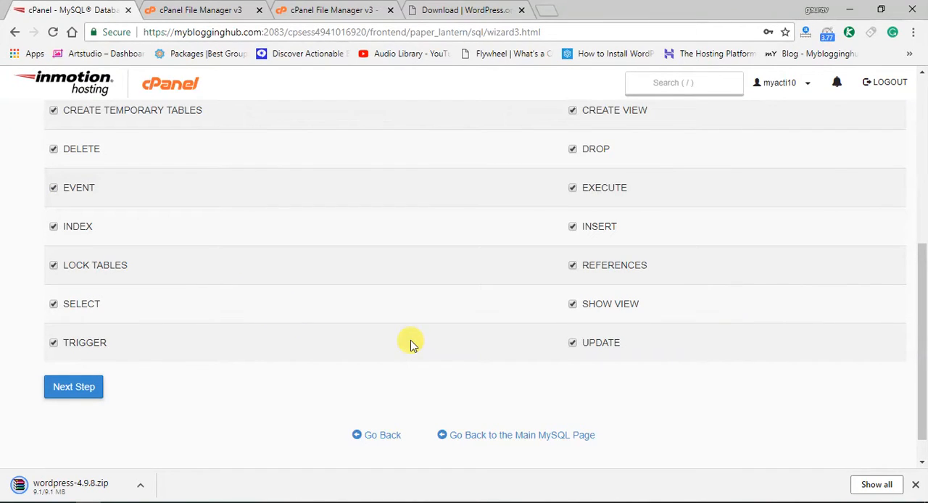
pyautogui.click(79, 385)
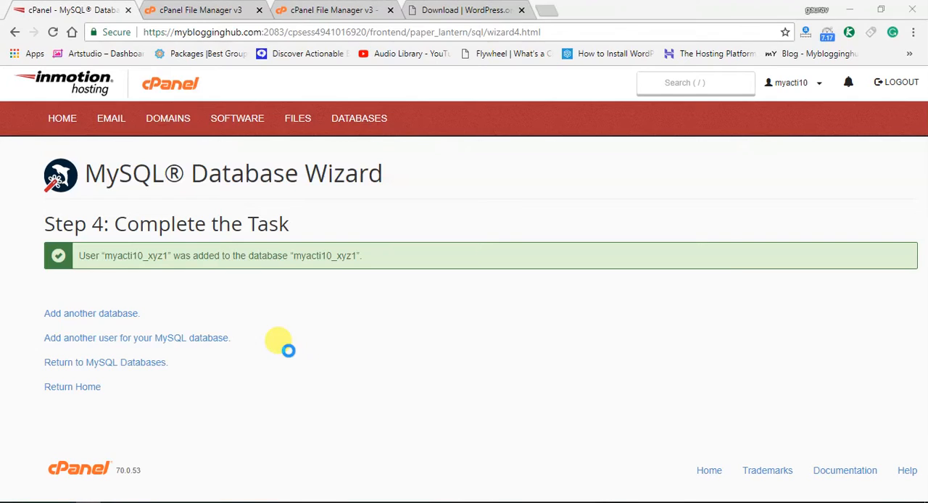
pyautogui.click(711, 46)
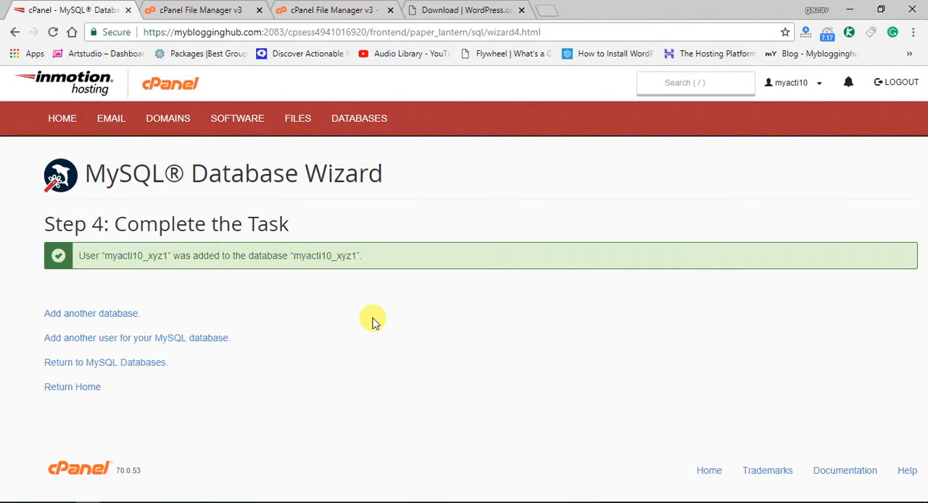
# Open the browser's download list and try to carry wordpress-4.9.8.zip from it over to the File Upload page
pyautogui.hotkey('ctrl', 'j')
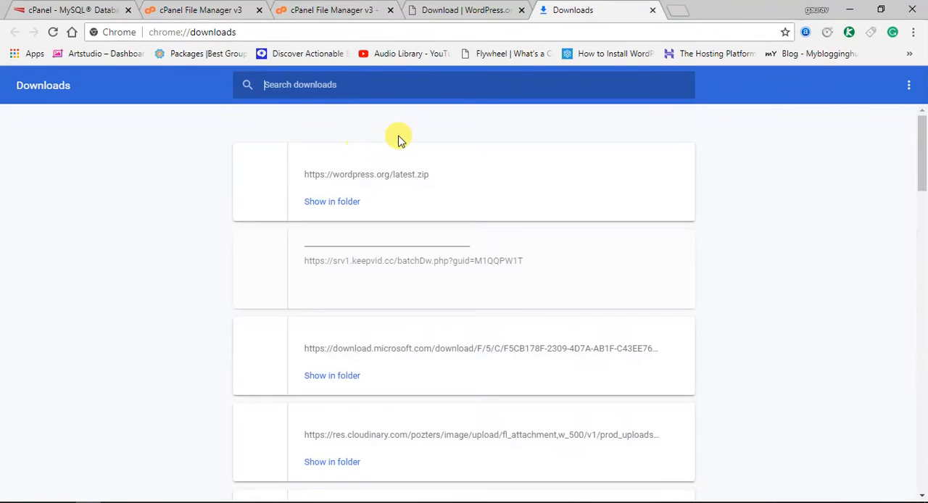
pyautogui.click(451, 9)
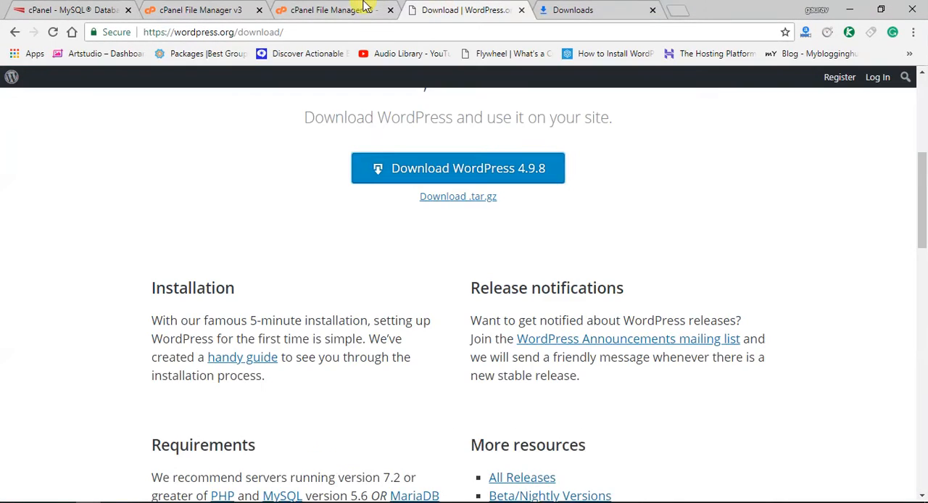
pyautogui.click(366, 6)
pyautogui.click(552, 10)
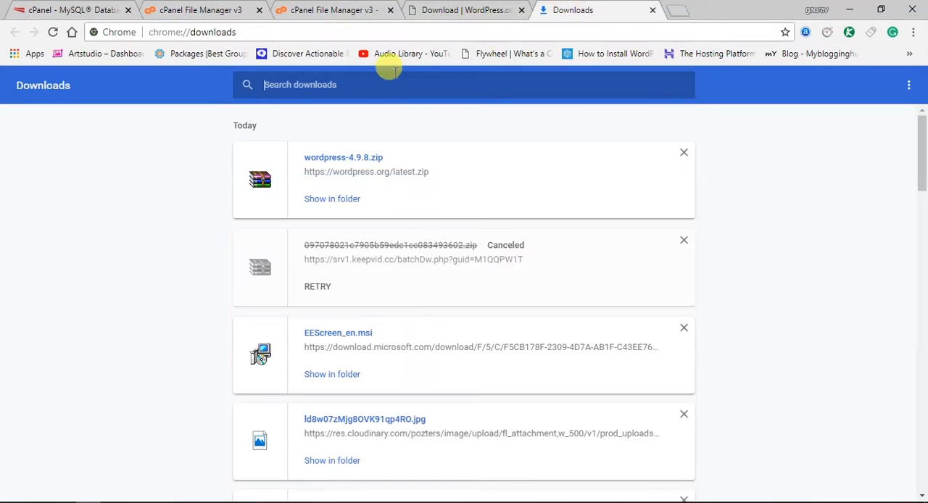
pyautogui.moveTo(342, 166); pyautogui.dragTo(334, 7)
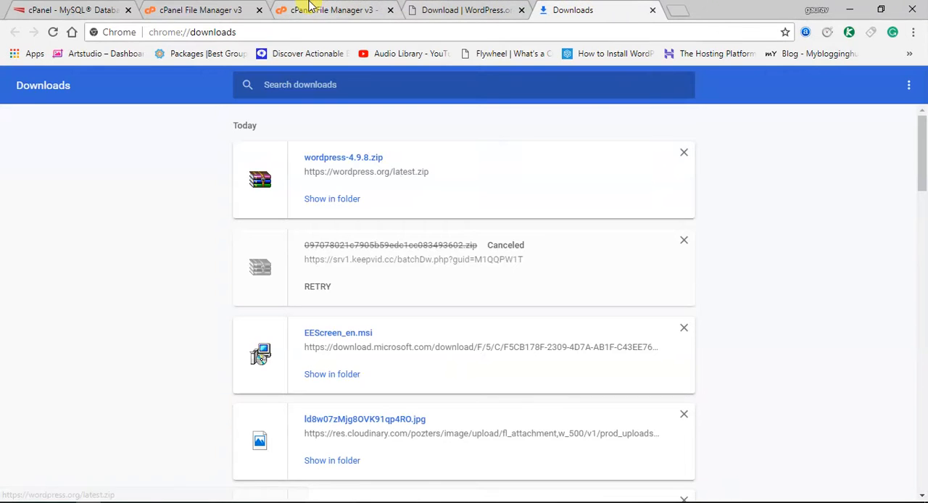
pyautogui.click(310, 6)
pyautogui.click(558, 7)
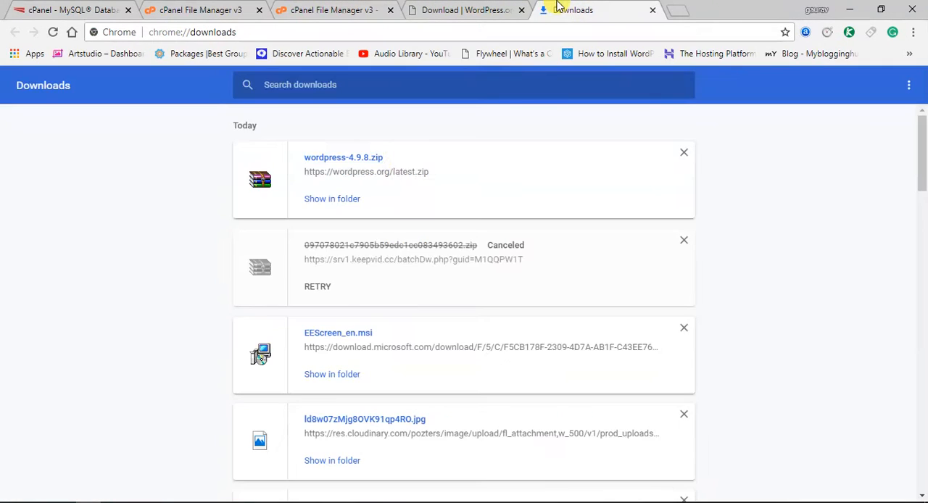
pyautogui.moveTo(366, 157); pyautogui.dragTo(290, 8)
# Show wordpress-4.9.8.zip in its local folder and try to carry it from there to the File Upload page
pyautogui.click(328, 199)
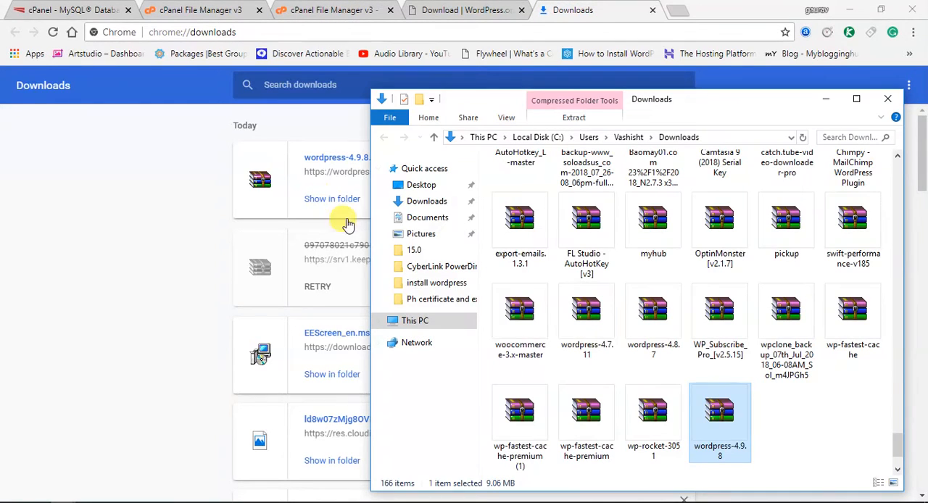
pyautogui.moveTo(710, 406); pyautogui.dragTo(316, 6)
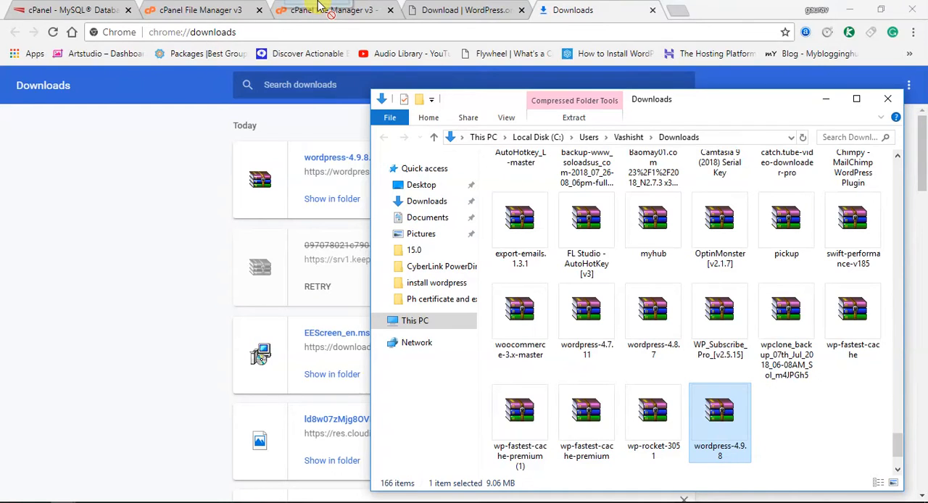
pyautogui.moveTo(319, 6); pyautogui.dragTo(632, 6)
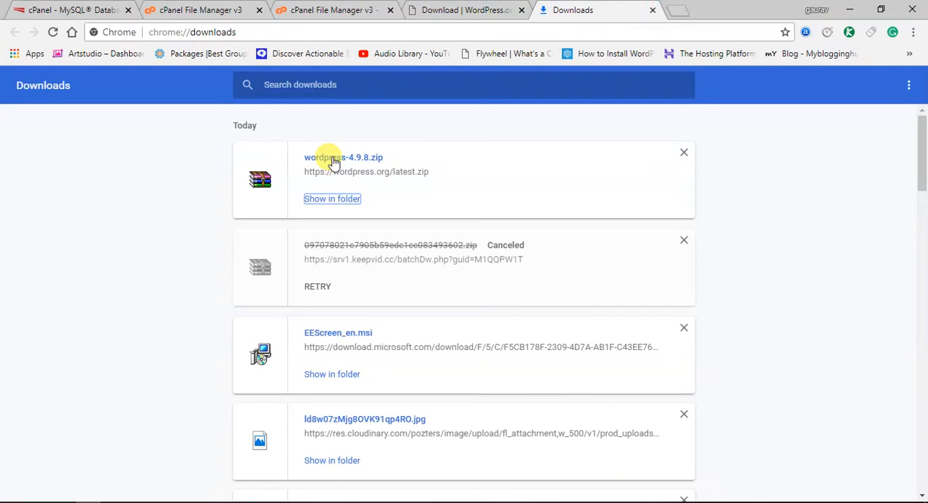
# Upload wordpress-4.9.8.zip from the local Downloads folder to the xyz folder
pyautogui.click(305, 9)
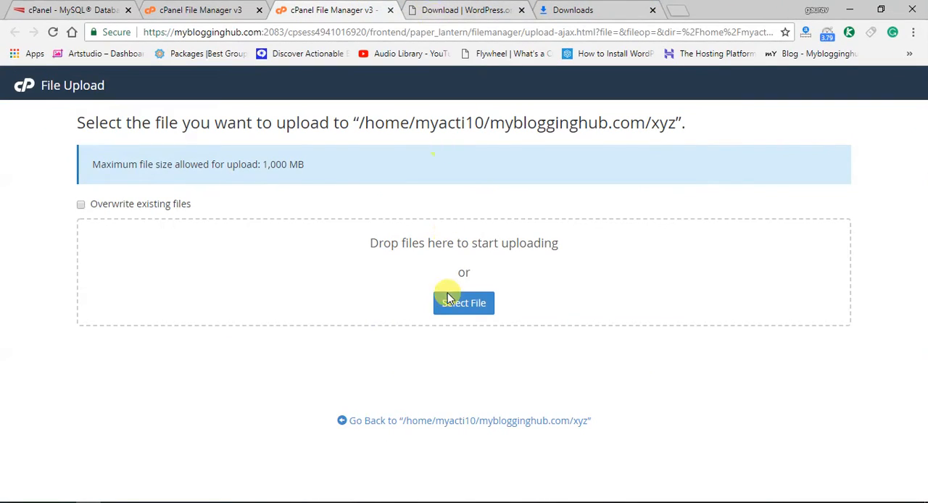
pyautogui.click(455, 305)
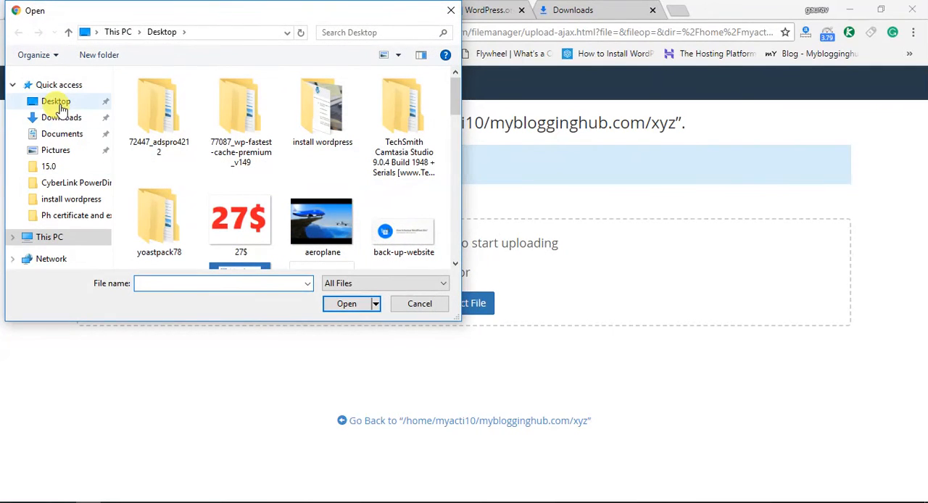
pyautogui.click(61, 118)
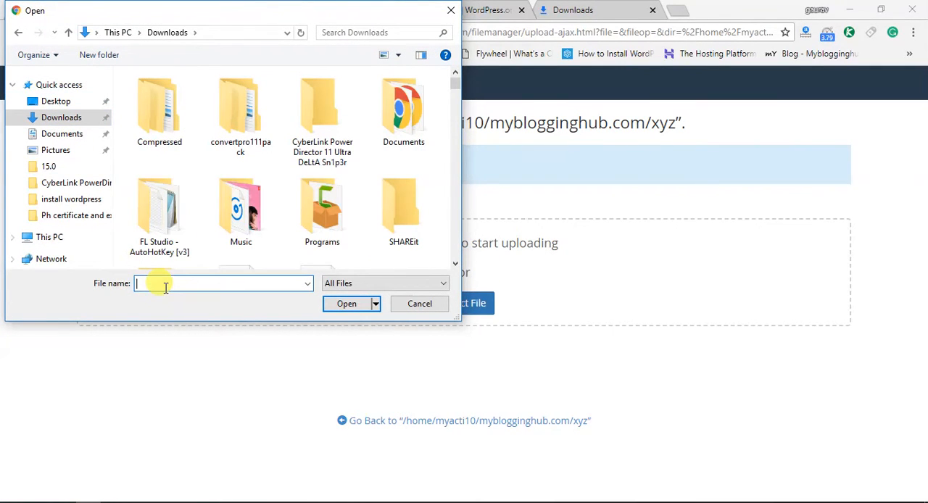
pyautogui.write('or')
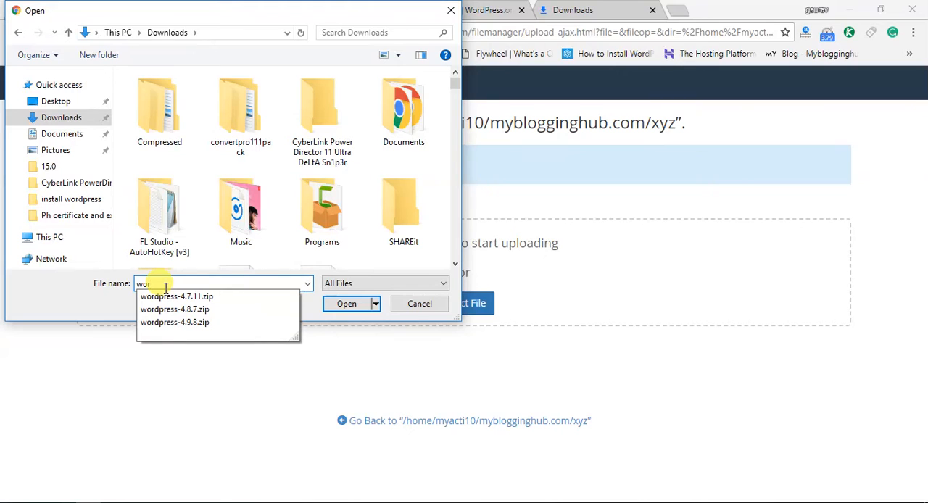
pyautogui.click(181, 322)
pyautogui.click(347, 305)
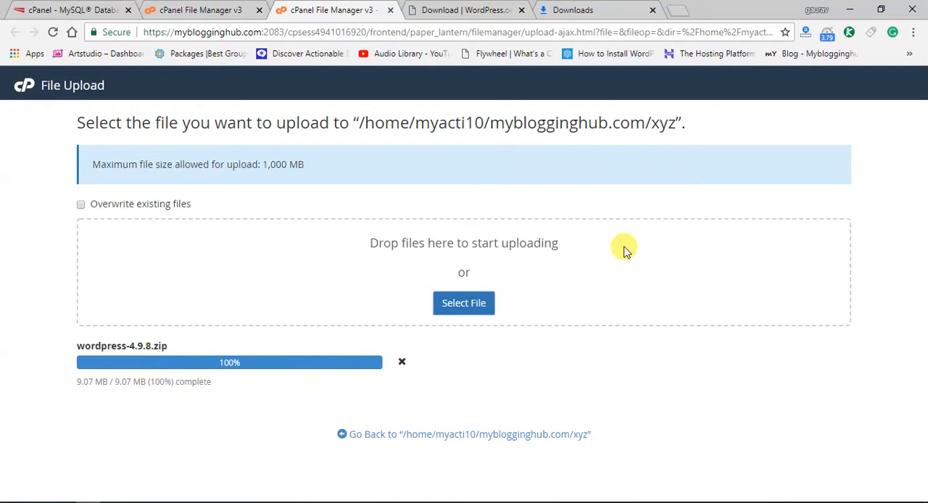
# Leave the file upload page, close the WordPress download page and return to the xyz folder in File Manager
pyautogui.click(440, 434)
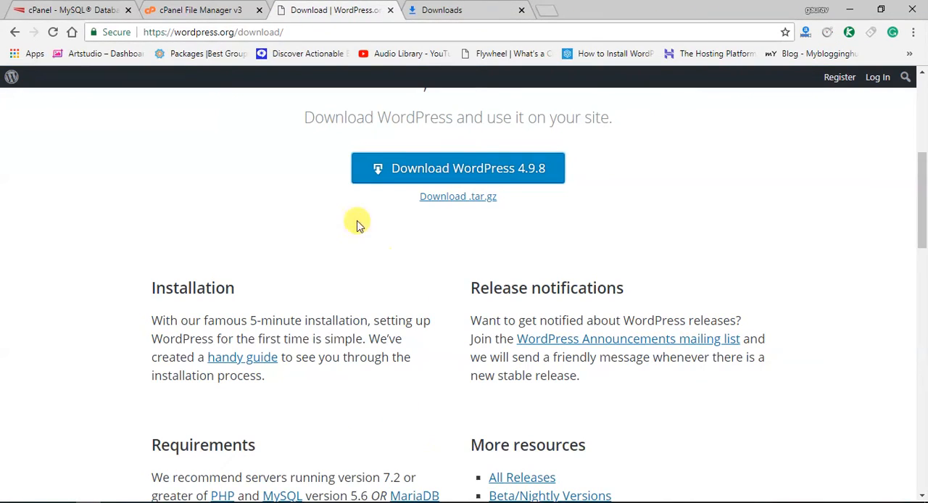
pyautogui.click(252, 3)
pyautogui.click(389, 12)
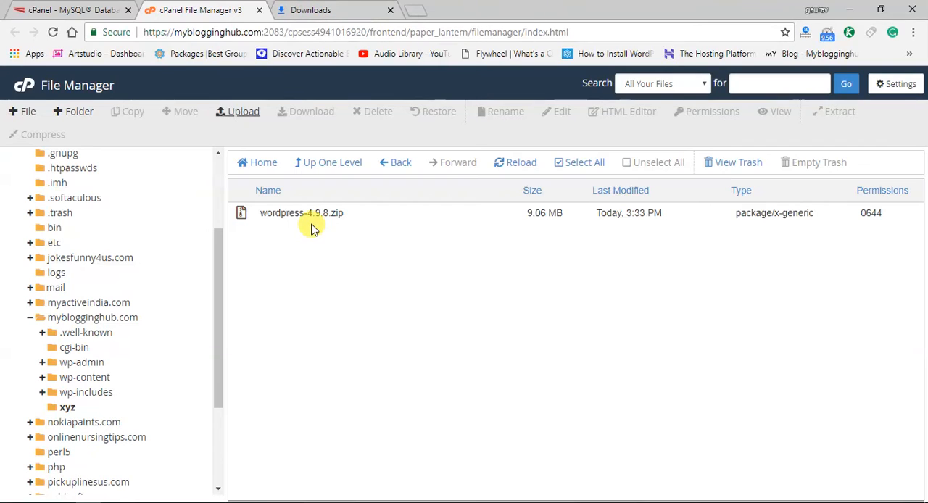
# Extract wordpress-4.9.8.zip into /myblogginghub.com/xyz and dismiss the extraction results
pyautogui.click(306, 217)
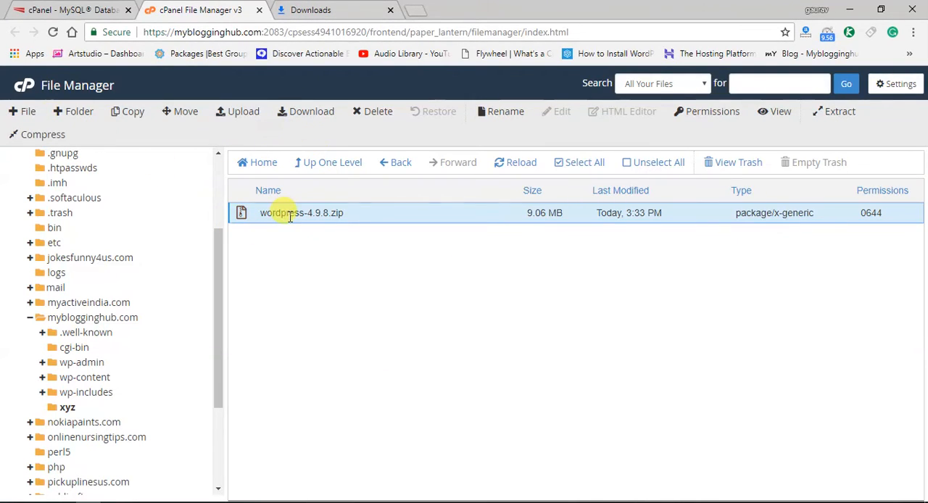
pyautogui.rightClick(291, 218)
pyautogui.moveTo(289, 217); pyautogui.dragTo(264, 217)
pyautogui.rightClick(265, 215)
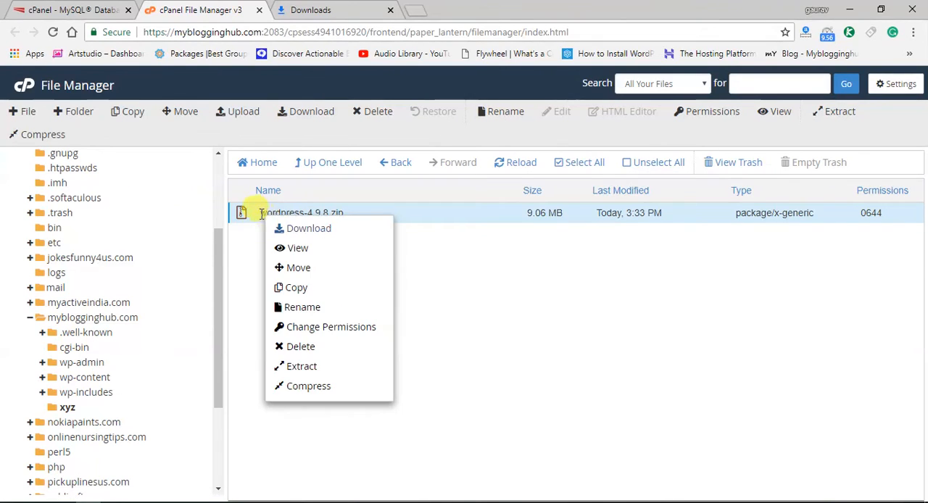
pyautogui.click(305, 366)
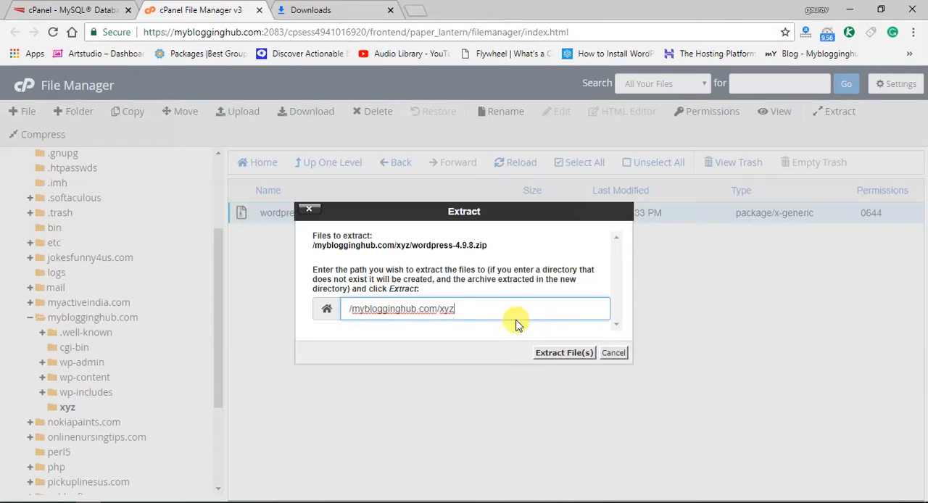
pyautogui.click(558, 355)
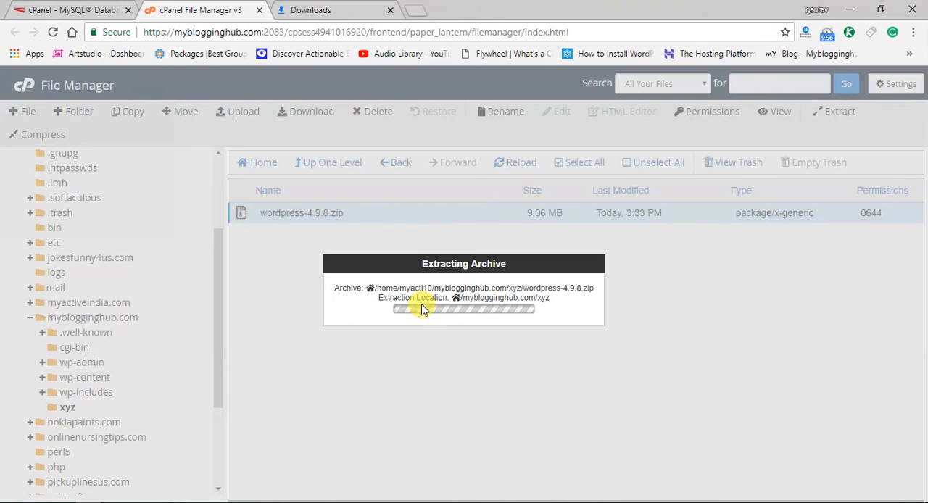
pyautogui.click(684, 423)
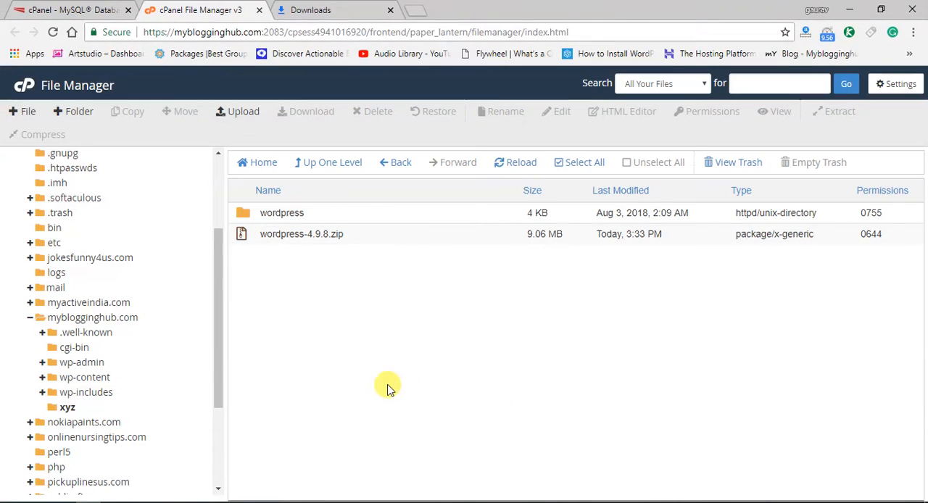
# Move all contents of the extracted wordpress folder to /myblogginghub.com/xyz/ and go back up to the xyz folder
pyautogui.doubleClick(247, 216)
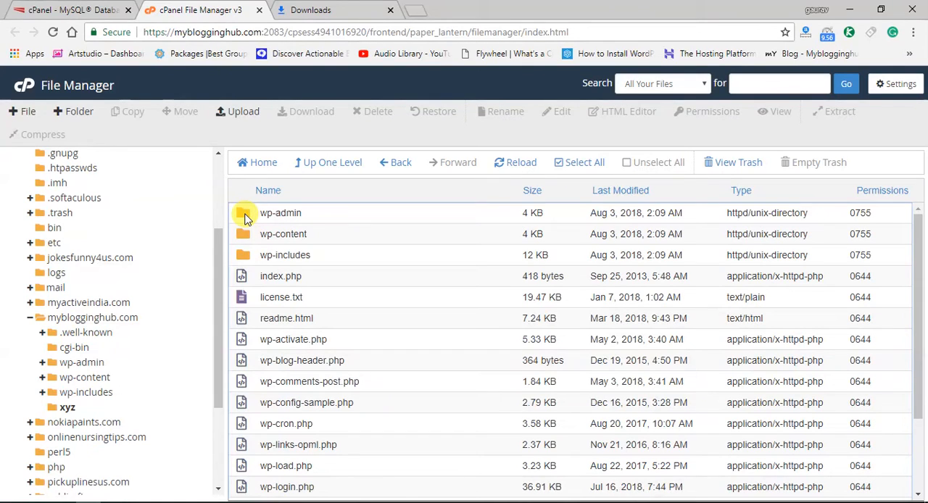
pyautogui.click(247, 216)
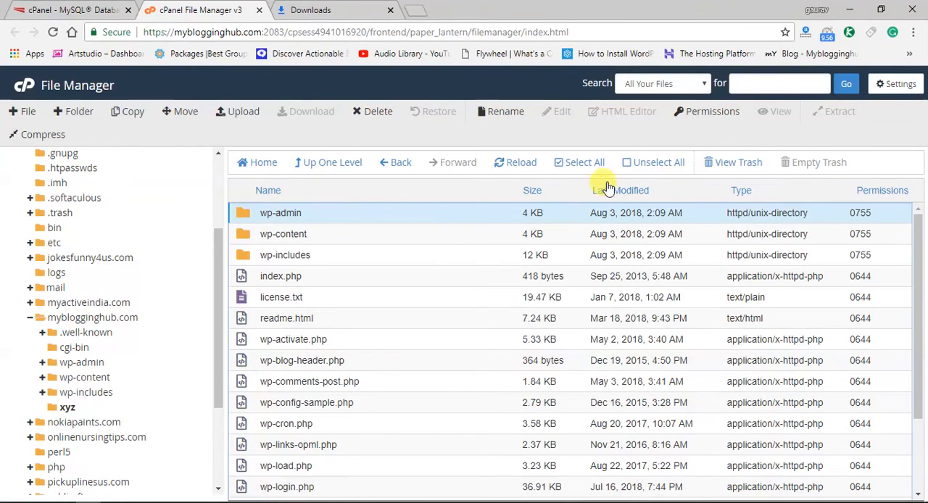
pyautogui.click(560, 162)
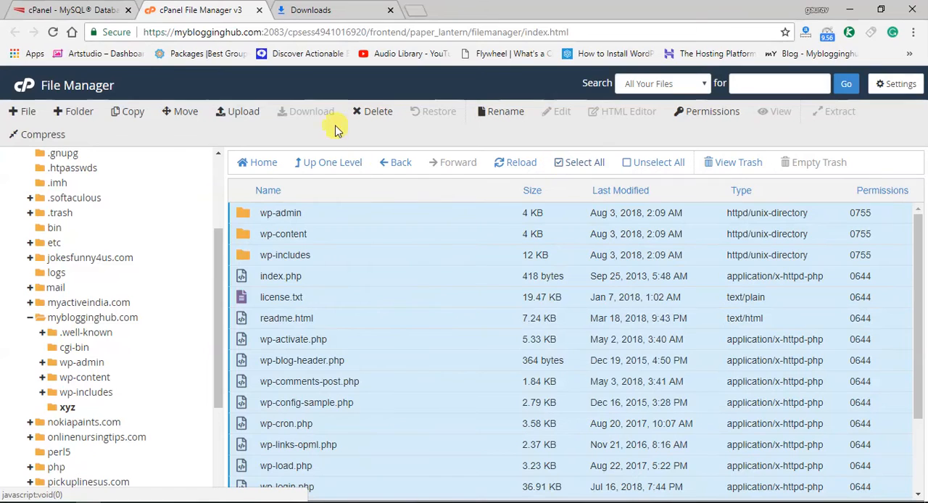
pyautogui.click(177, 111)
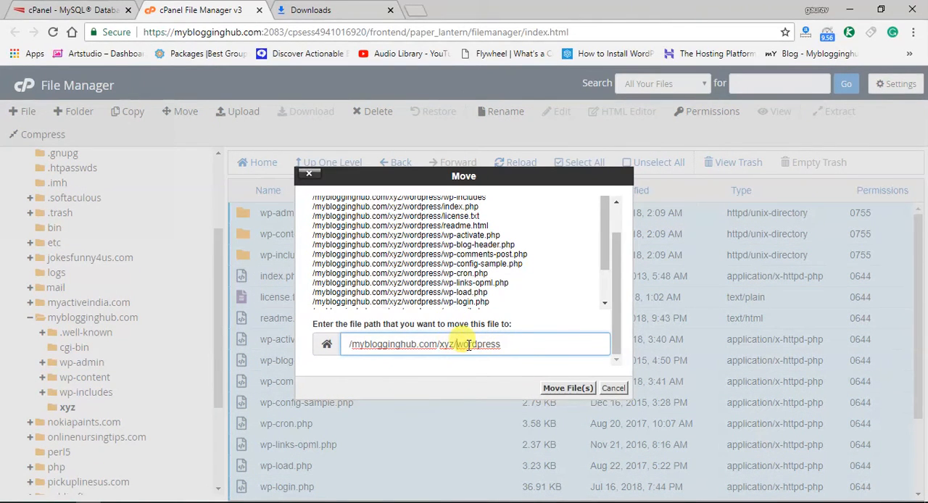
pyautogui.doubleClick(468, 345)
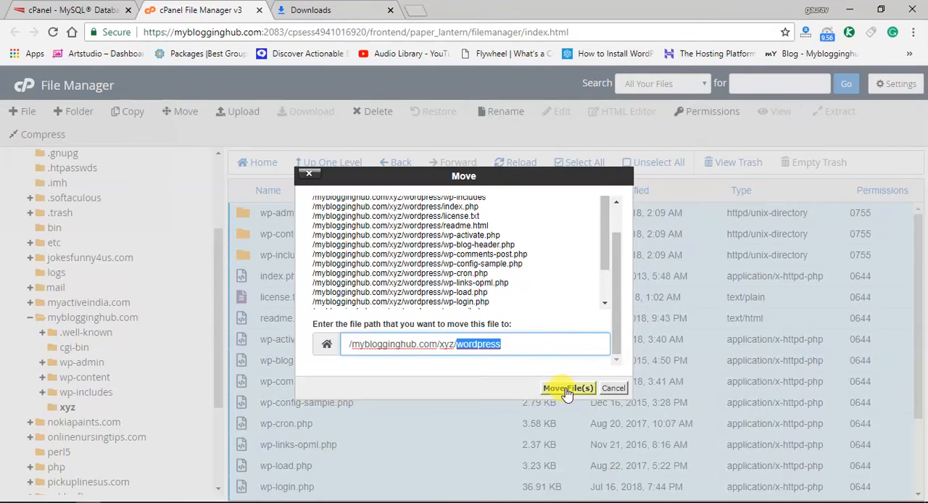
pyautogui.press('BackSpace')
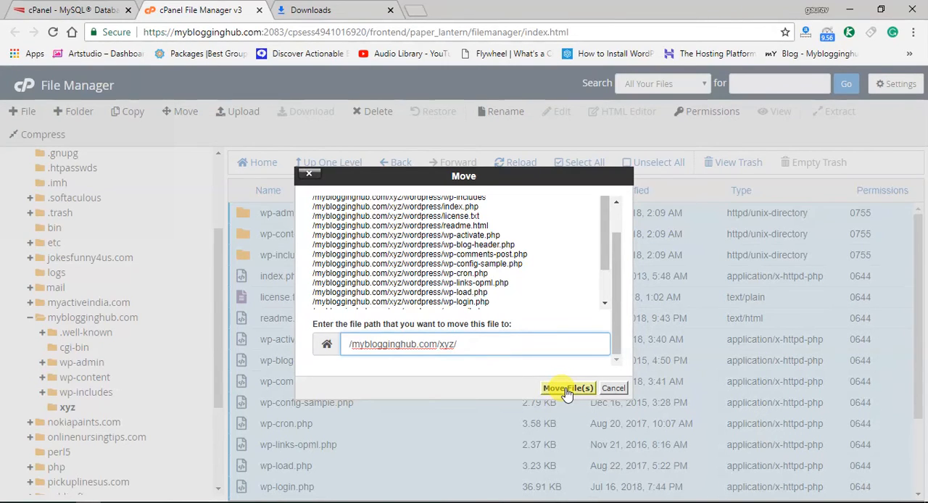
pyautogui.click(567, 389)
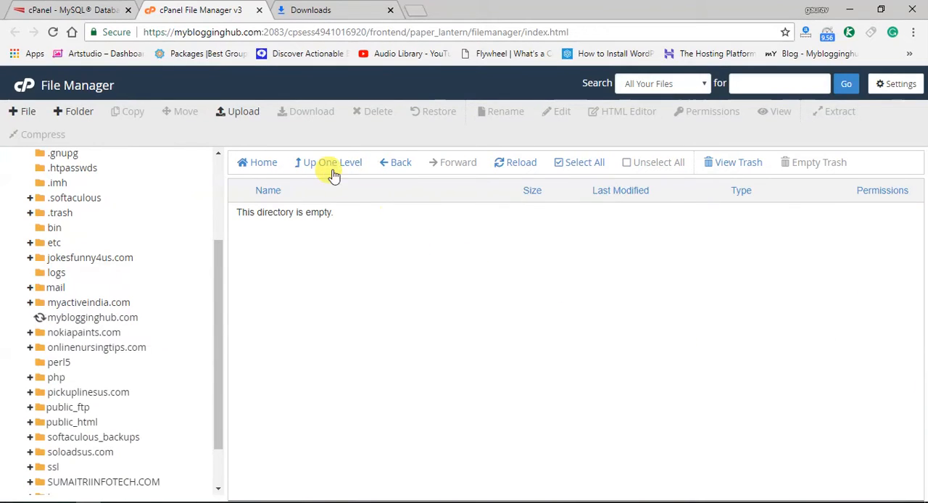
pyautogui.click(330, 167)
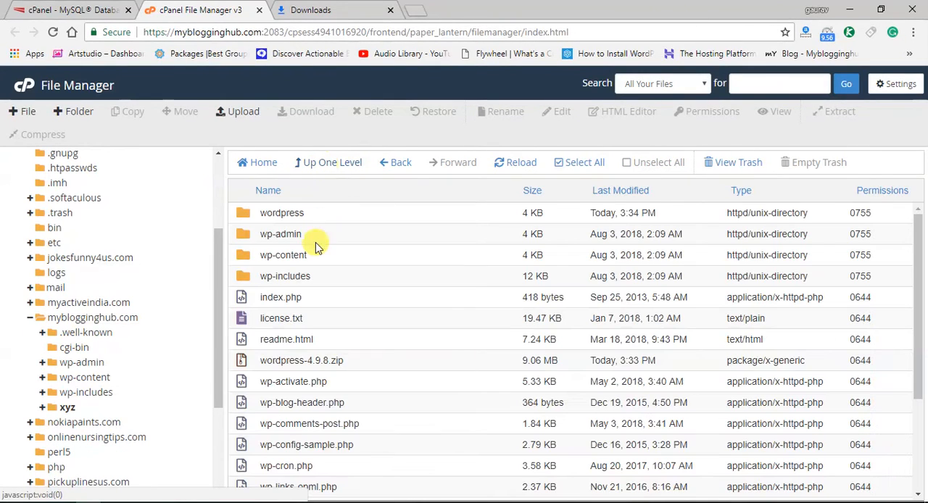
pyautogui.scroll(-1, 297, 377)
pyautogui.scroll(-1, 306, 379)
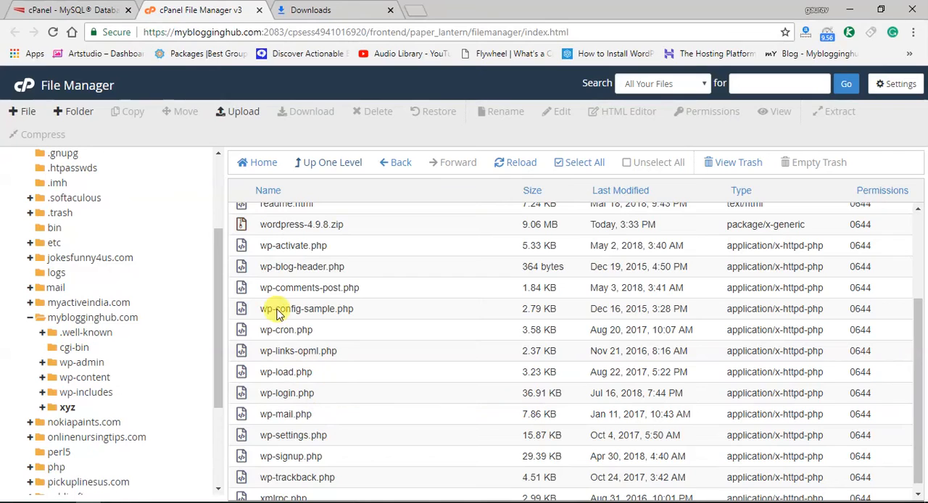
pyautogui.scroll(2, 289, 353)
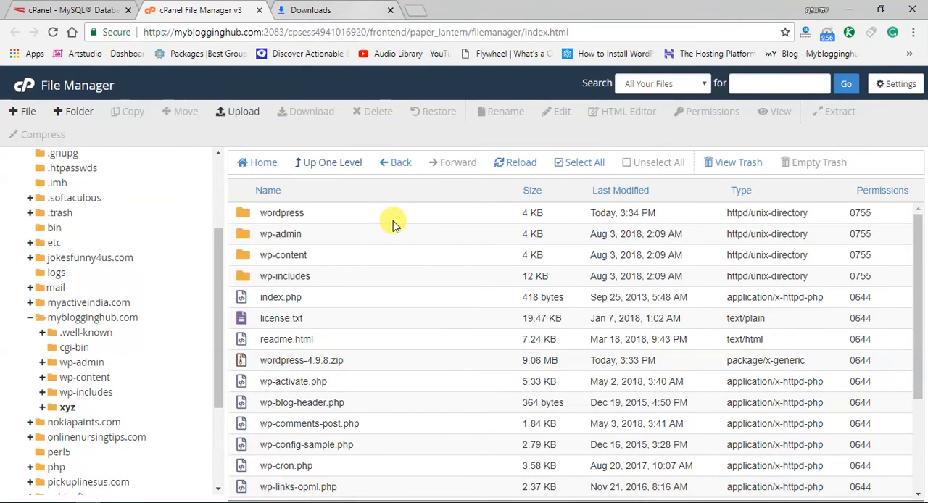
pyautogui.click(428, 6)
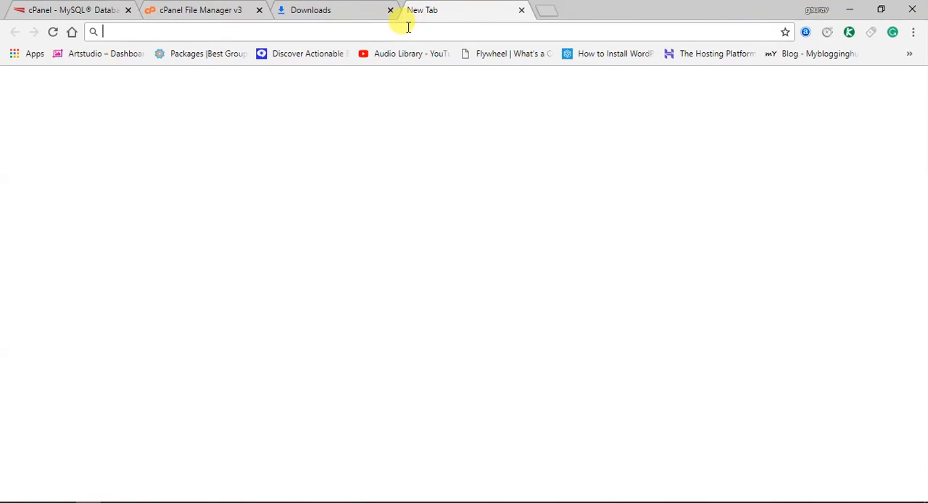
pyautogui.write('my')
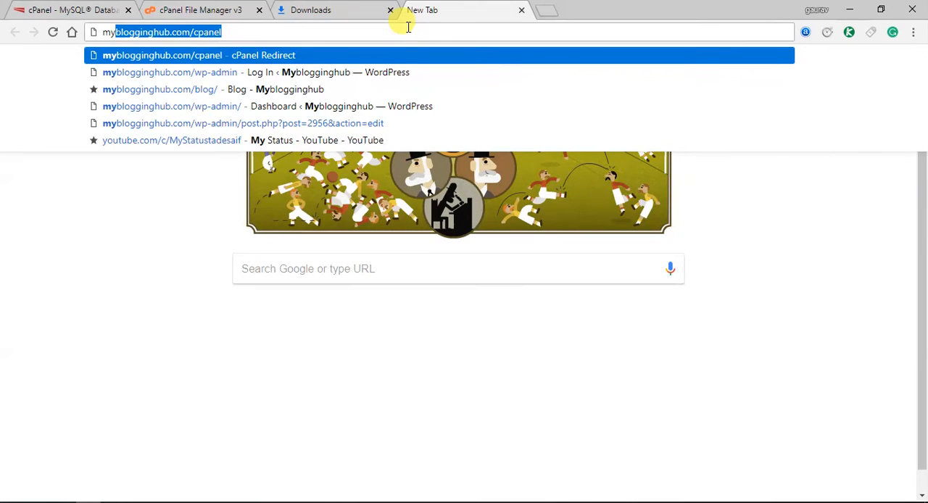
pyautogui.press('BackSpace')
pyautogui.press('BackSpace')
pyautogui.press('BackSpace')
pyautogui.write('http')
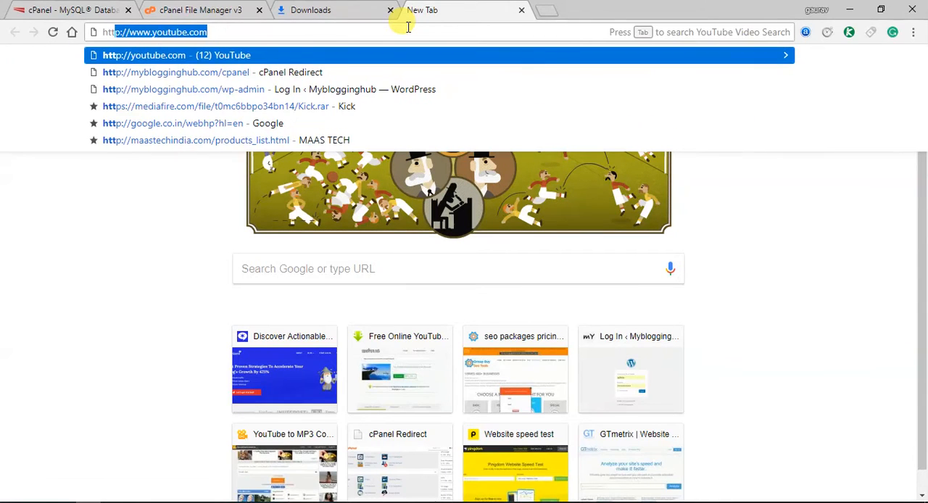
pyautogui.press('BackSpace')
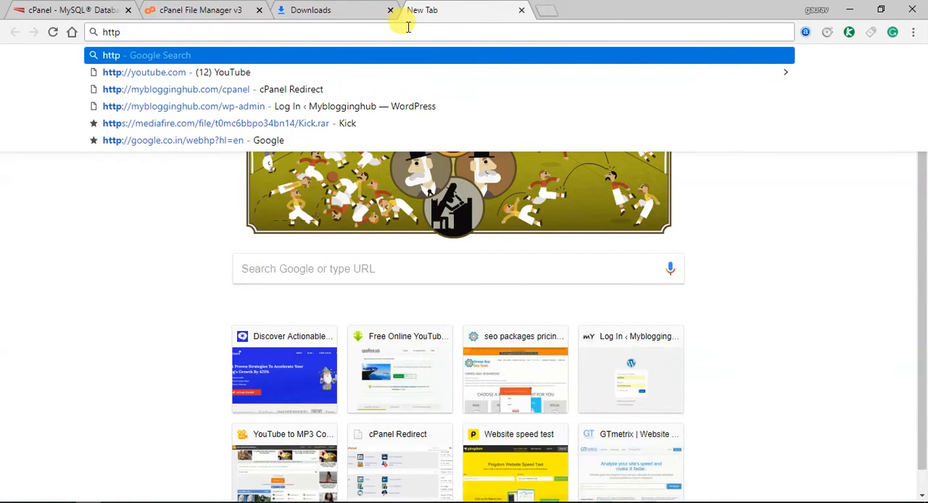
pyautogui.write('://my')
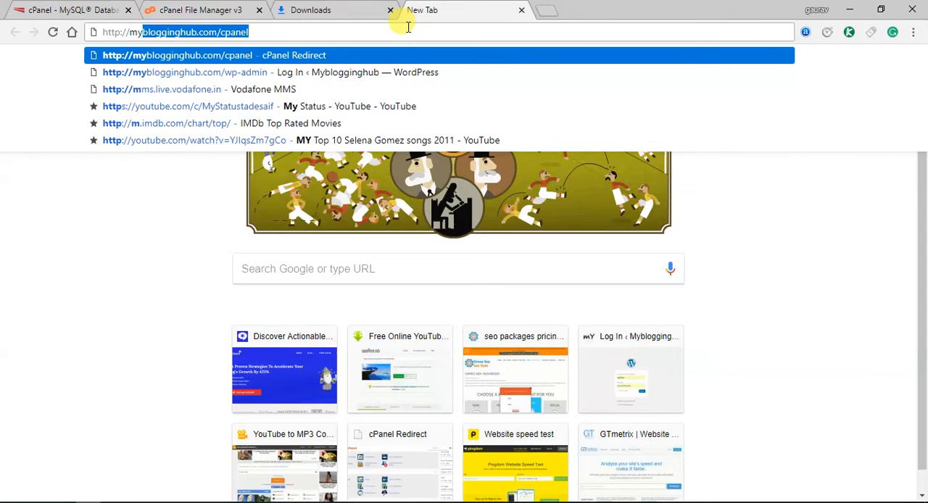
pyautogui.write('blogginghub')
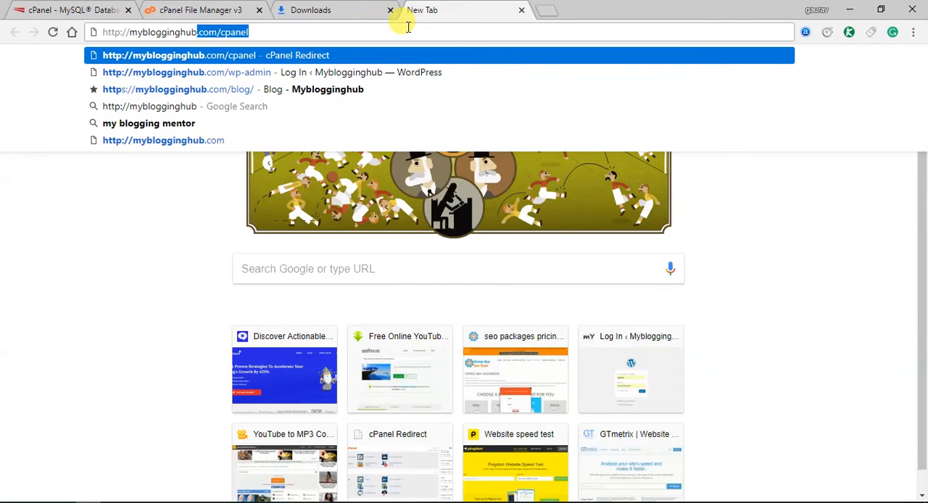
pyautogui.write('.com/')
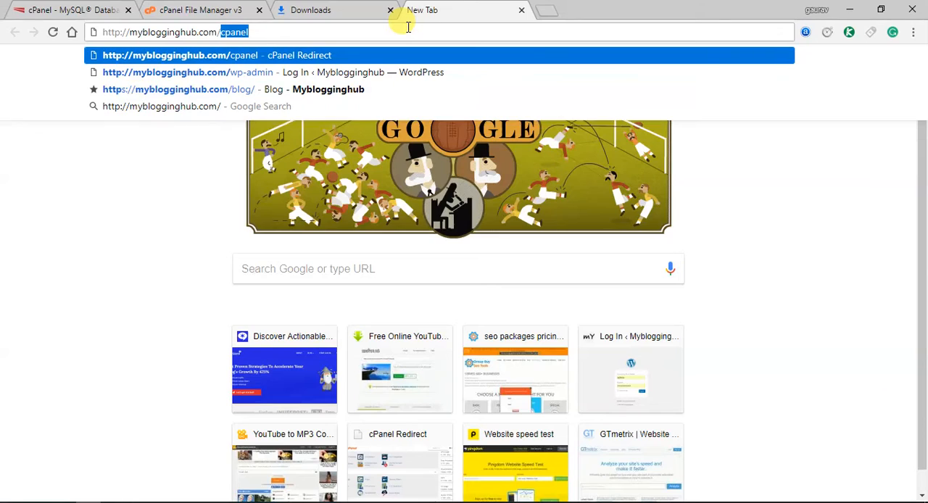
pyautogui.write('xyz/wp-admin/install.php')
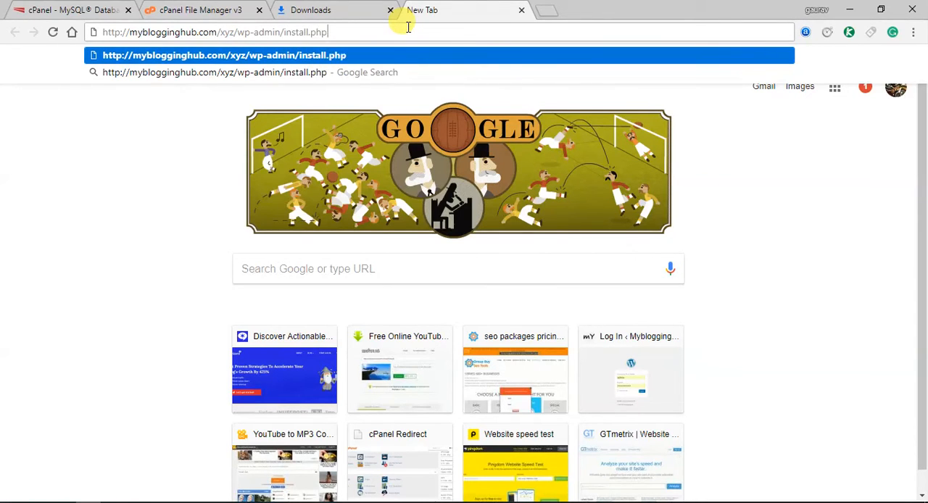
pyautogui.press('Return')
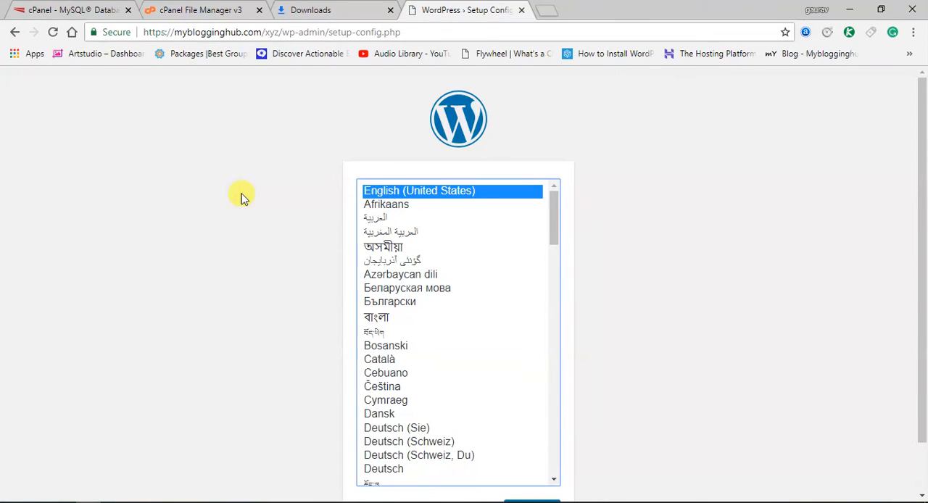
# Continue the WordPress setup in English (United States) and proceed to the database name entry in the connection details form
pyautogui.scroll(-1, 168, 180)
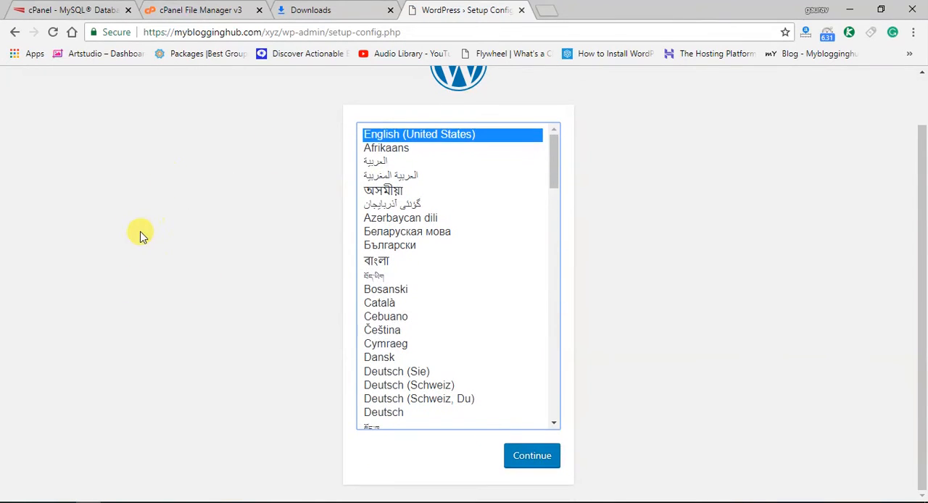
pyautogui.click(532, 457)
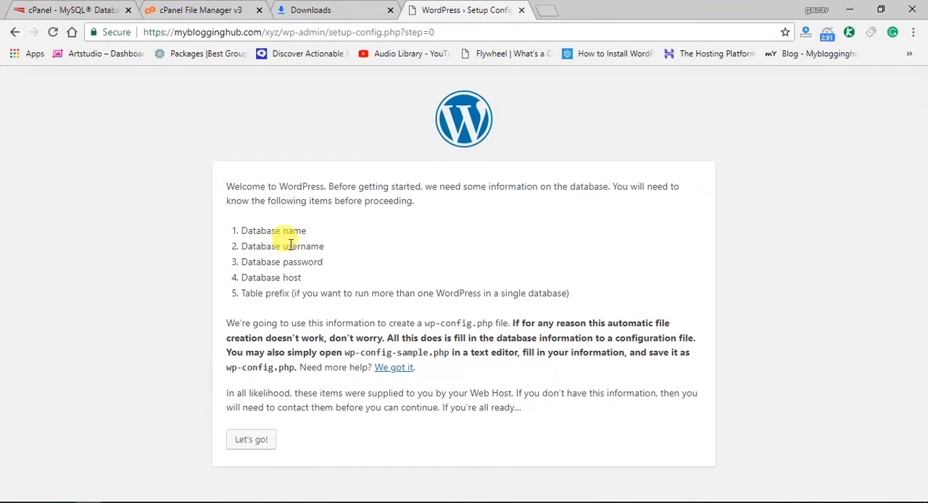
pyautogui.click(265, 439)
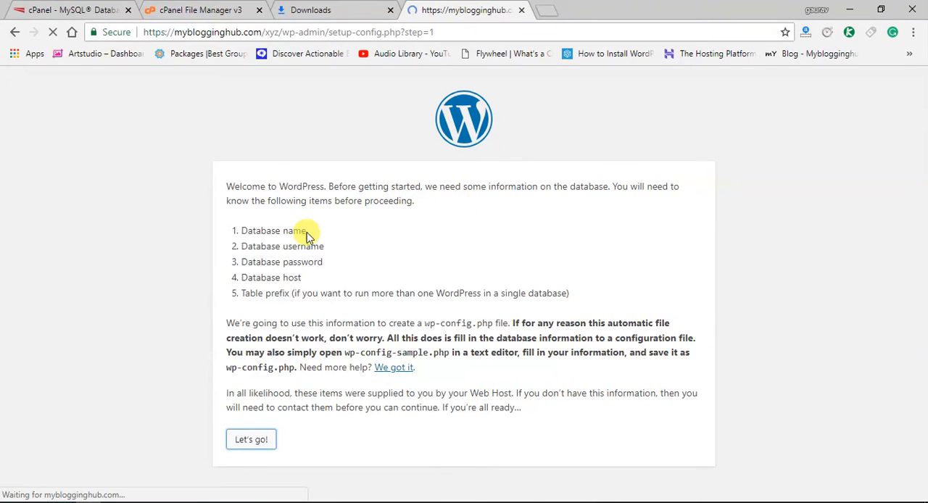
pyautogui.doubleClick(404, 225)
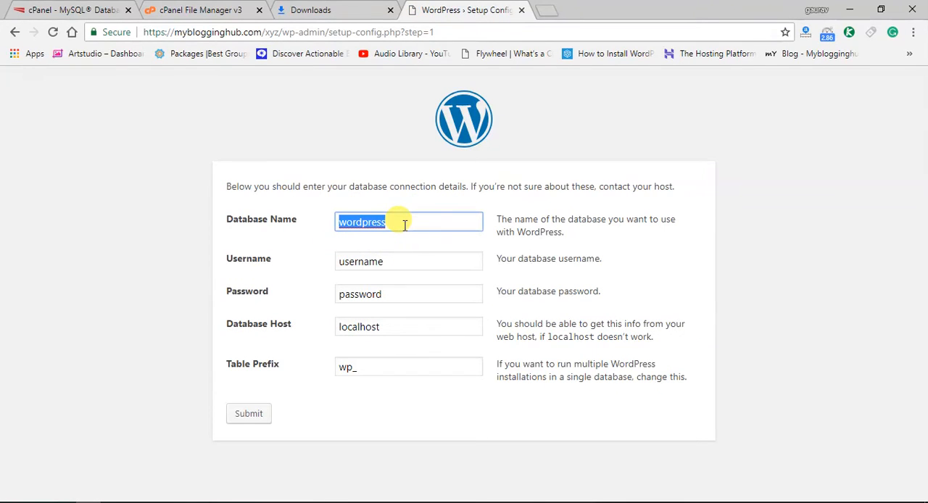
# Go back to the cPanel home page from the finished database wizard and open MySQL Databases
pyautogui.click(190, 6)
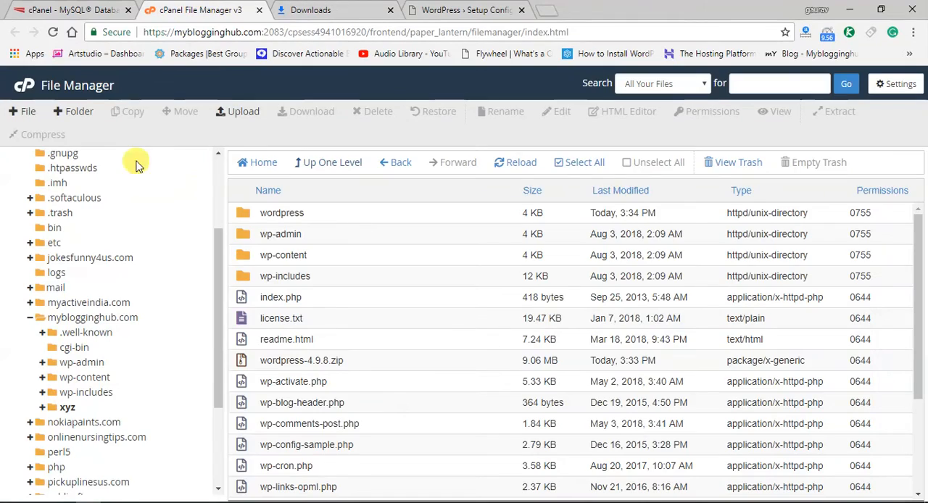
pyautogui.click(67, 9)
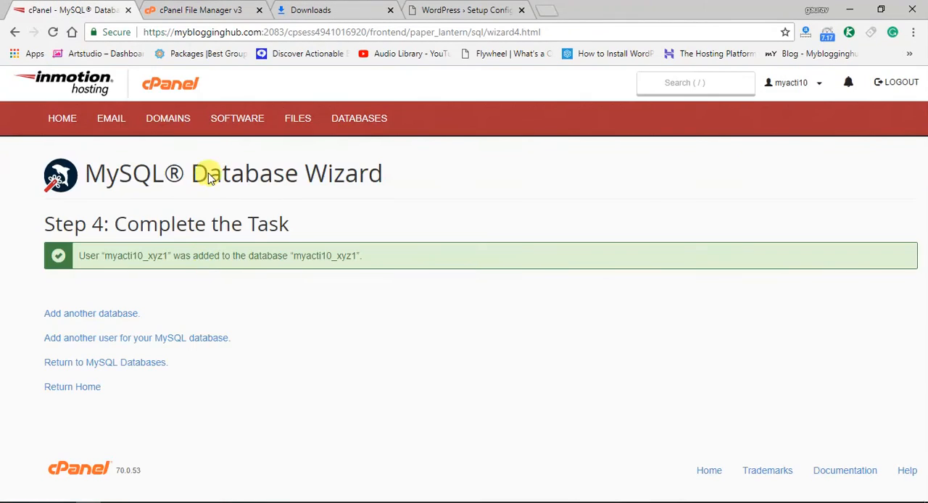
pyautogui.click(79, 389)
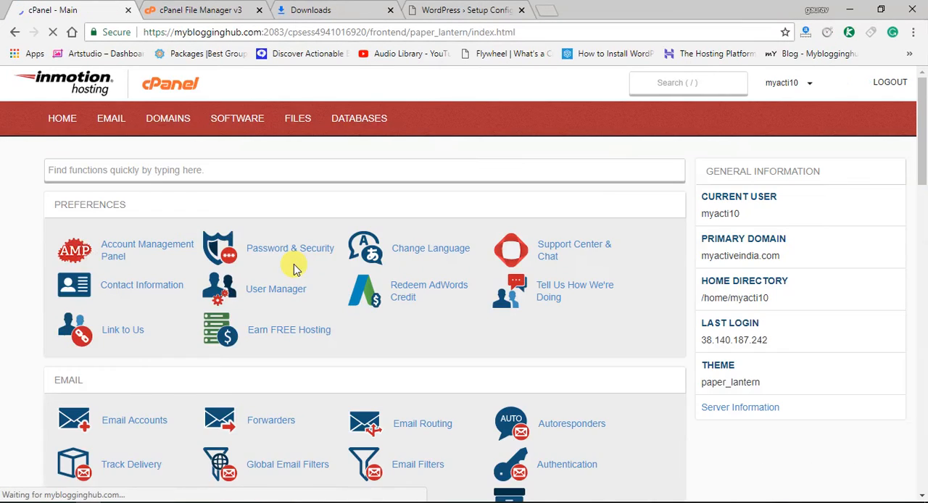
pyautogui.scroll(-8, 247, 316)
pyautogui.scroll(-7, 246, 319)
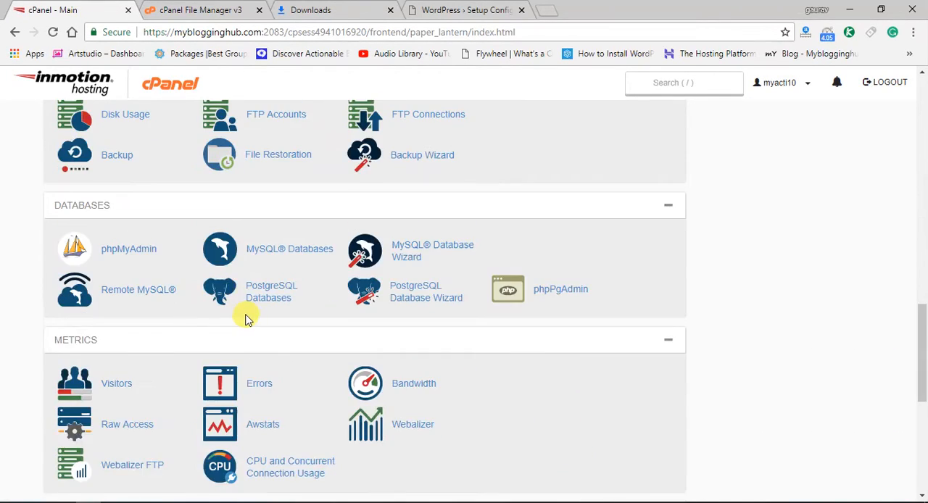
pyautogui.scroll(-2, 246, 319)
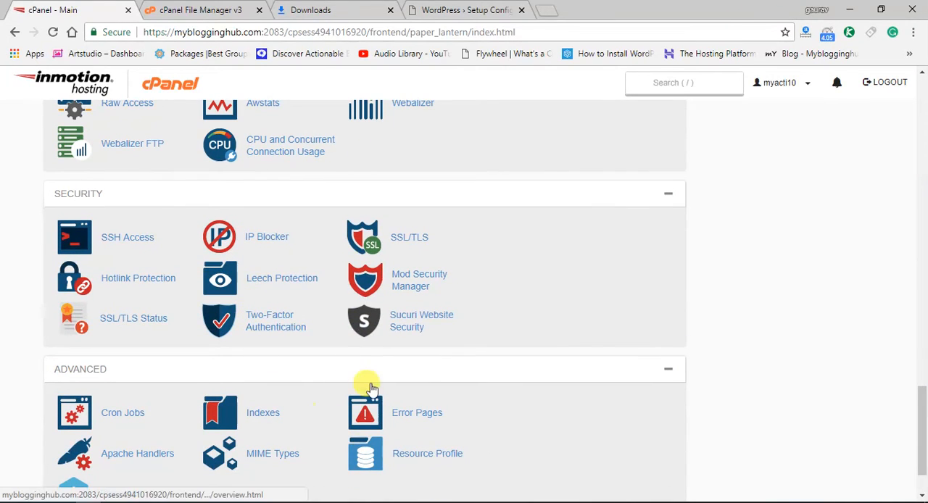
pyautogui.scroll(-1, 425, 356)
pyautogui.scroll(1, 440, 368)
pyautogui.scroll(5, 438, 367)
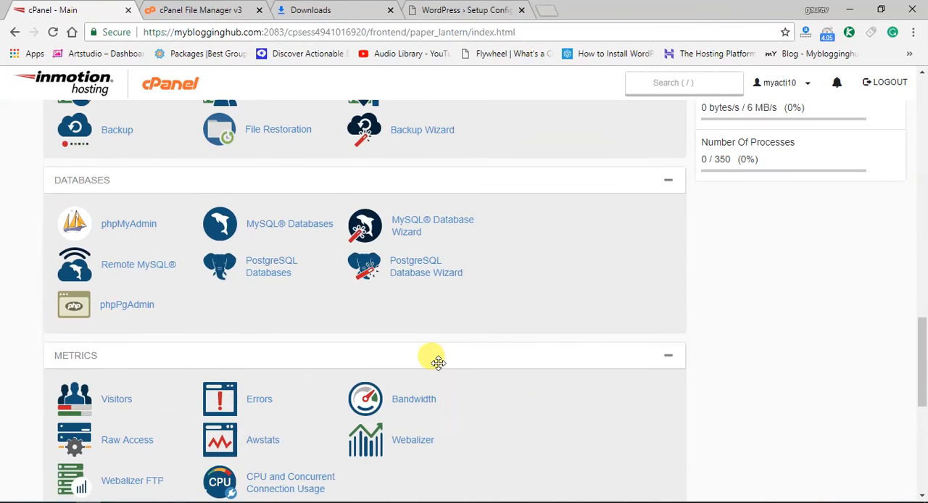
pyautogui.click(305, 225)
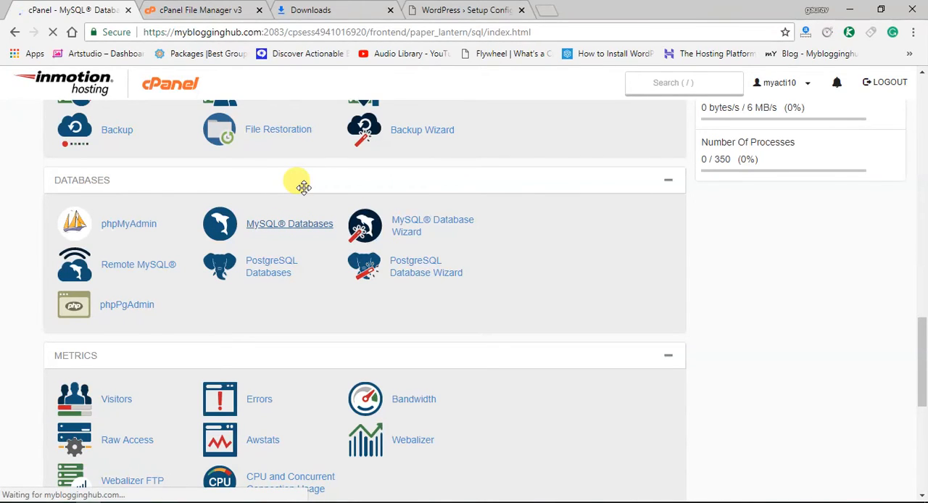
# Look through the Current Databases list for the xyz1 database and its privileged user
pyautogui.scroll(-3, 280, 336)
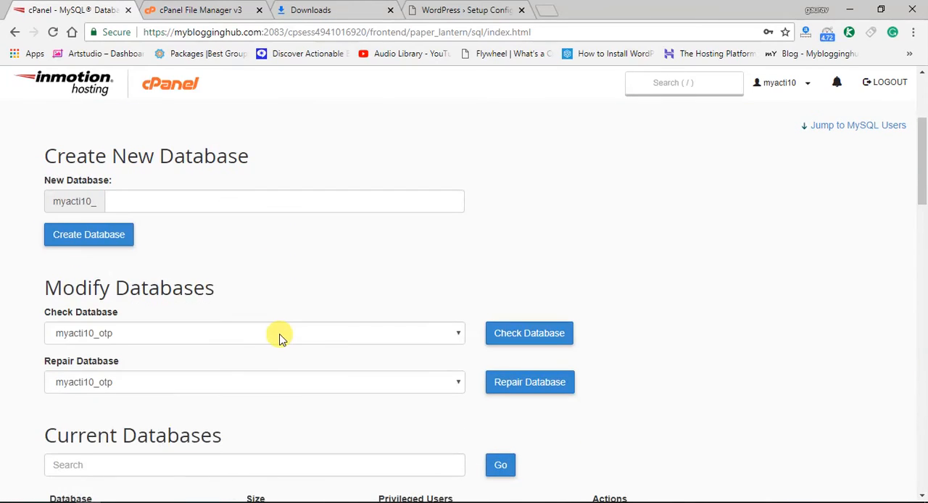
pyautogui.scroll(-6, 280, 336)
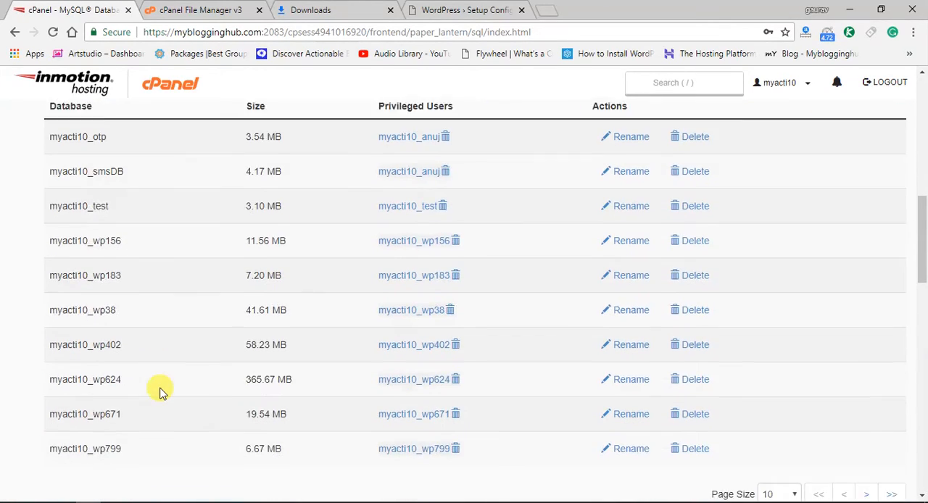
pyautogui.scroll(1, 158, 374)
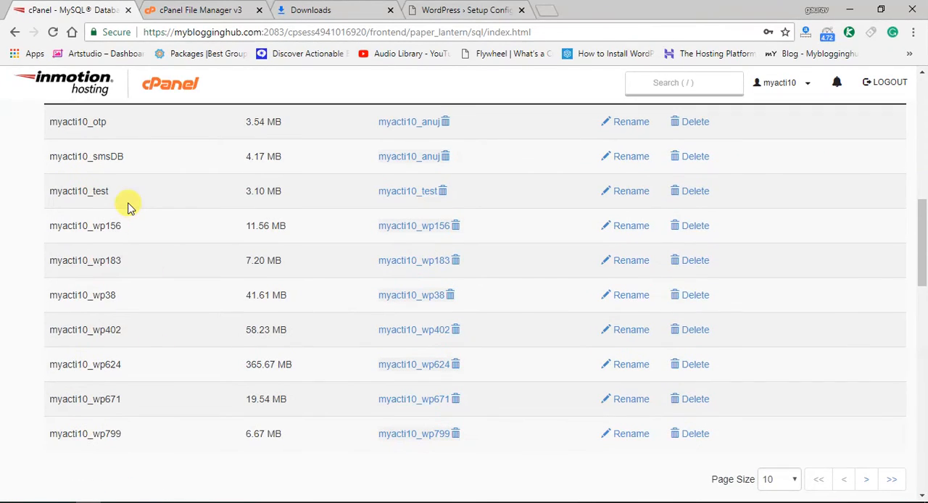
pyautogui.scroll(-3, 127, 207)
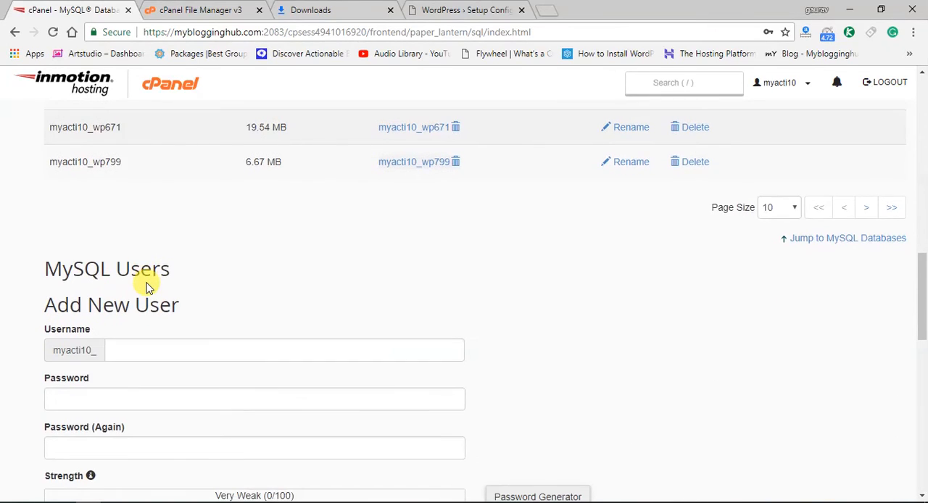
pyautogui.scroll(2, 145, 286)
pyautogui.scroll(2, 145, 286)
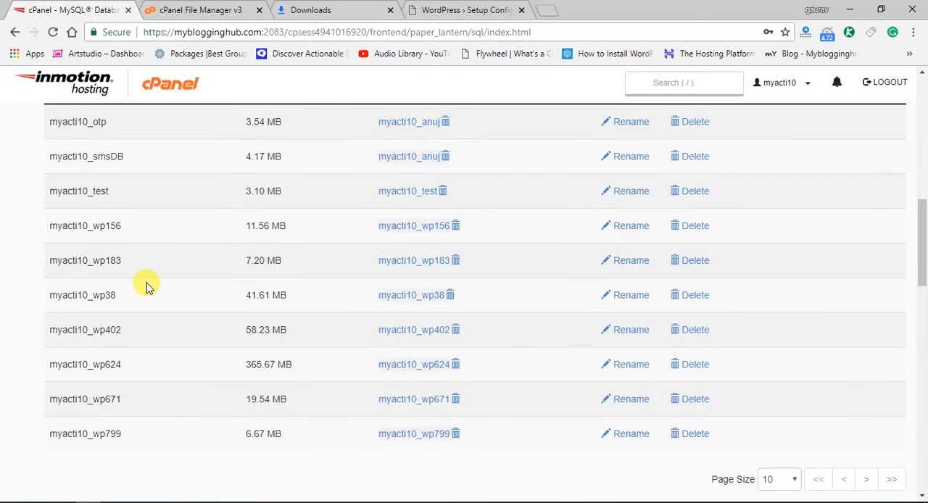
pyautogui.scroll(-1, 145, 288)
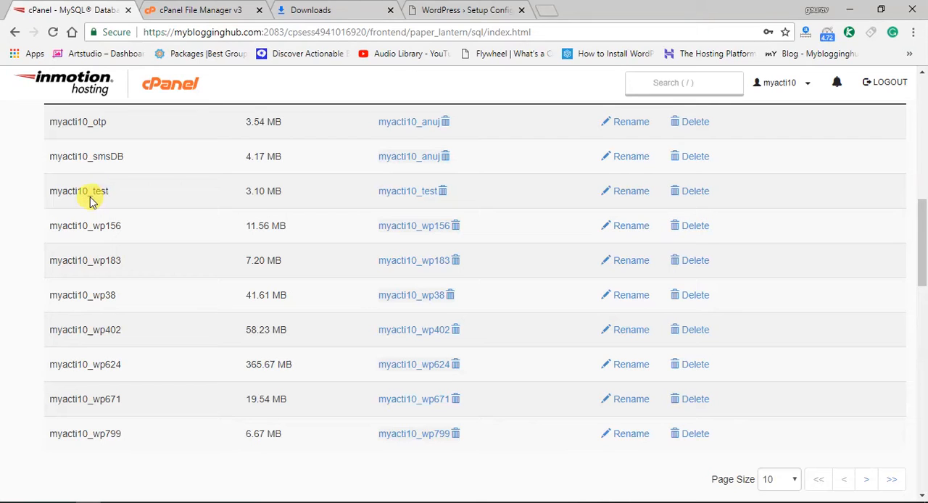
pyautogui.scroll(6, 102, 297)
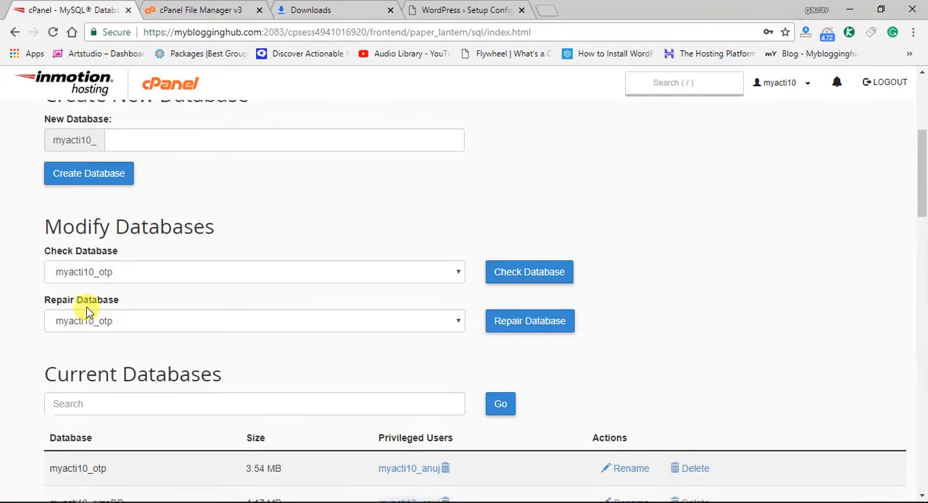
# Try to create a new database named xyz1, and return to the MySQL Databases page
pyautogui.click(145, 195)
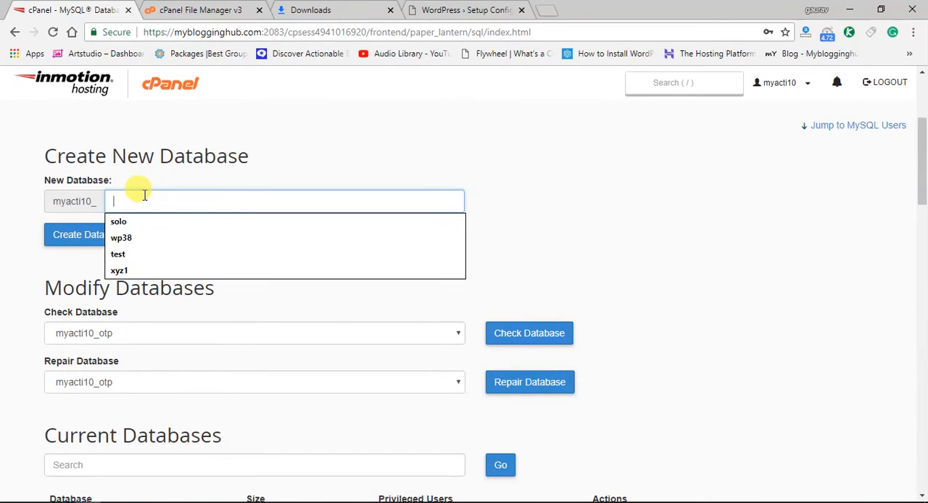
pyautogui.press('Down')
pyautogui.press('Down')
pyautogui.press('Down')
pyautogui.press('Down')
pyautogui.press('Return')
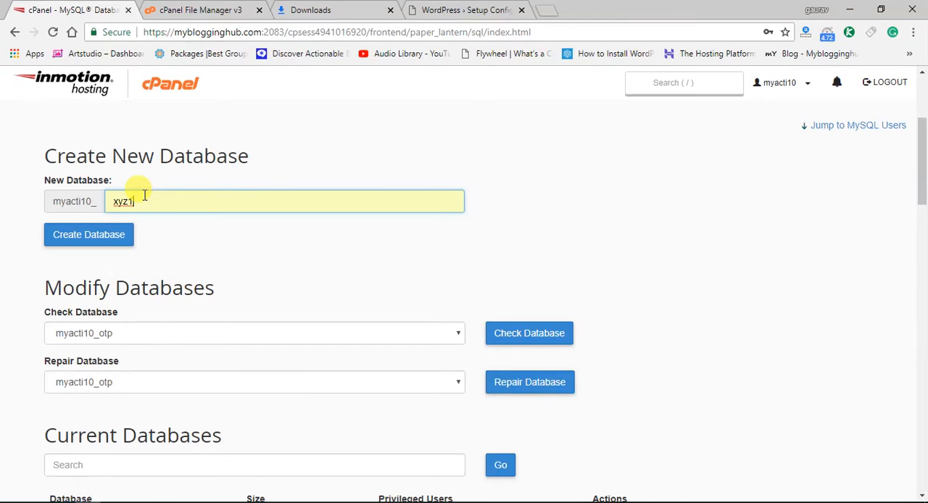
pyautogui.click(90, 238)
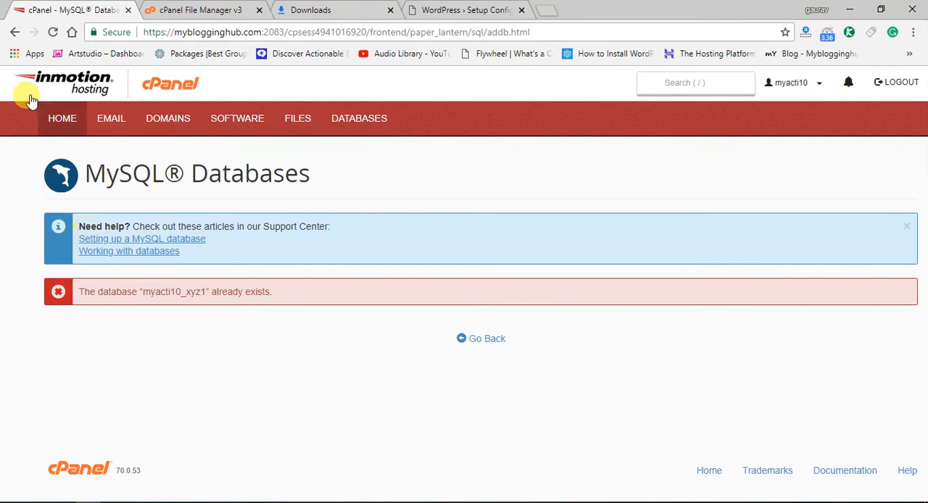
pyautogui.click(14, 33)
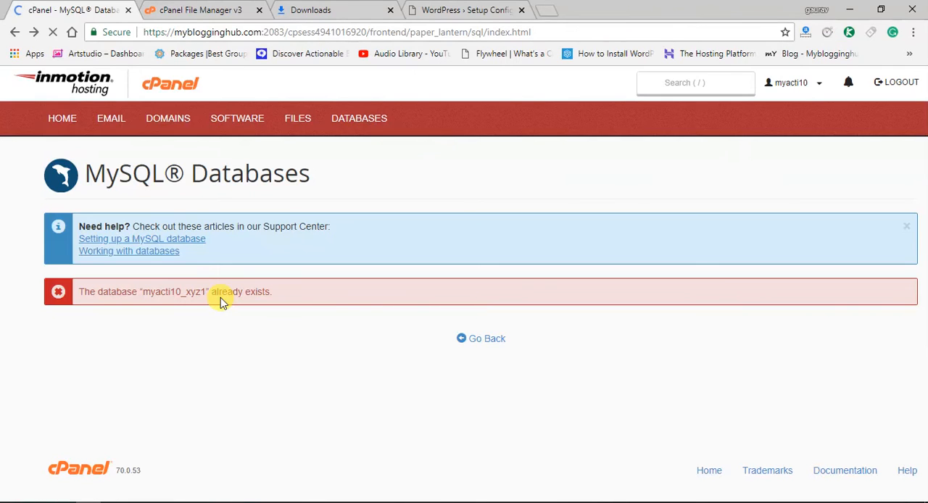
# Set the Current Databases list to show 20 entries per page and locate the xyz1 database
pyautogui.scroll(-8, 222, 303)
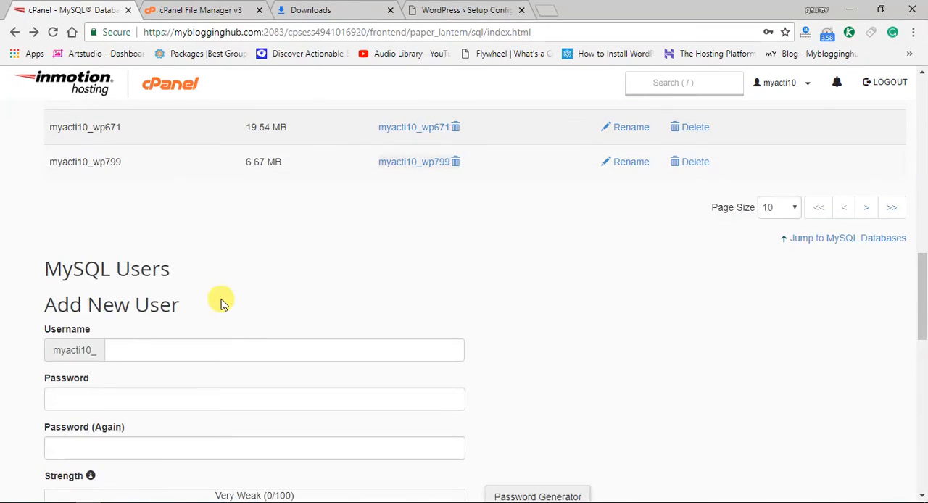
pyautogui.scroll(1, 221, 303)
pyautogui.click(781, 276)
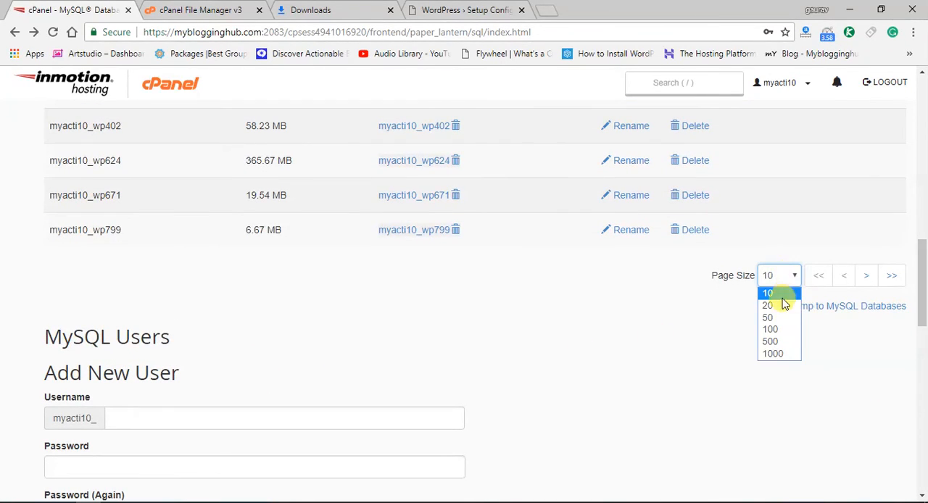
pyautogui.click(769, 306)
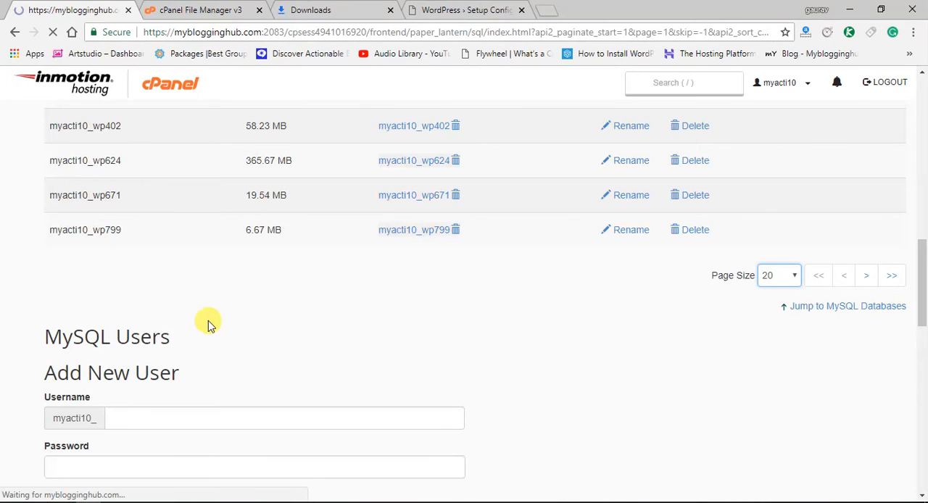
pyautogui.scroll(-3, 20, 337)
pyautogui.scroll(-10, 20, 337)
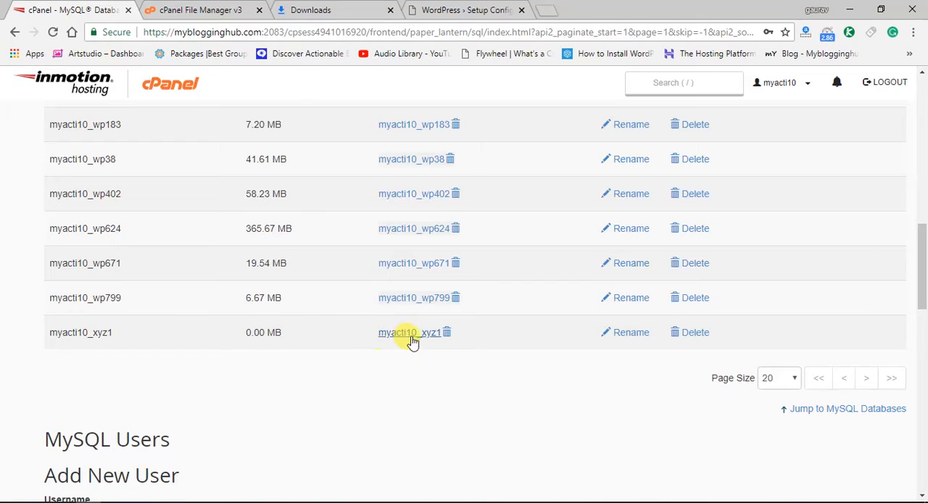
# Copy the full database name myacti10_xyz1 from cPanel into the Database Name field of the WordPress setup form
pyautogui.doubleClick(76, 332)
pyautogui.rightClick(78, 333)
pyautogui.click(109, 345)
pyautogui.click(465, 9)
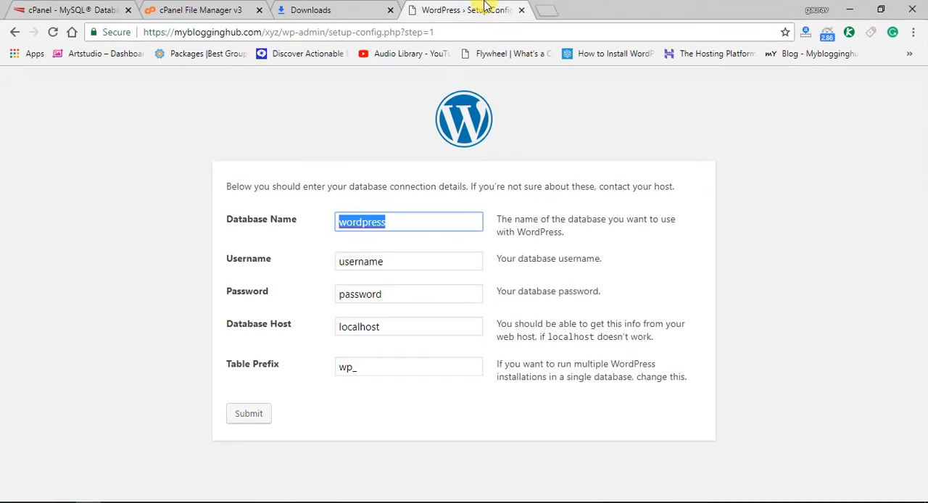
pyautogui.press('BackSpace')
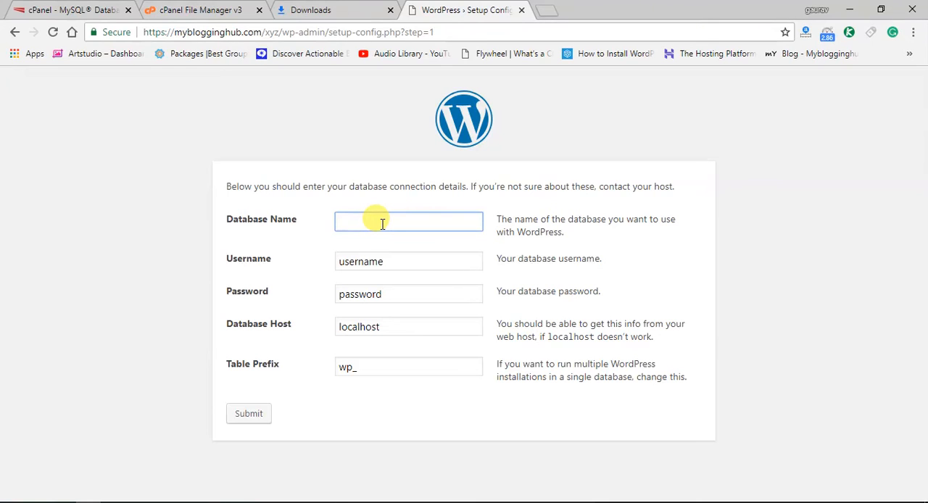
pyautogui.click(120, 8)
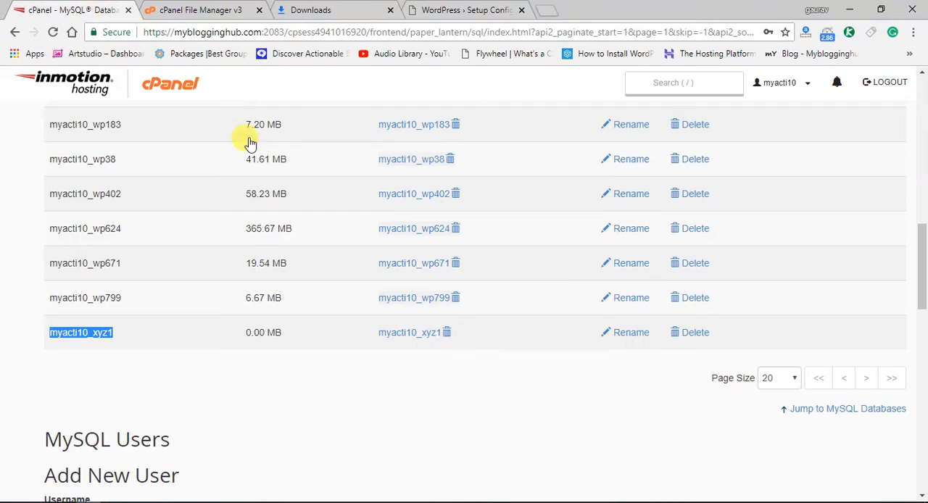
pyautogui.click(497, 7)
pyautogui.hotkey('ctrl', 'v')
# Enter myacti10_xyz1 as the database username, fill in the database password, and submit the connection details
pyautogui.doubleClick(368, 261)
pyautogui.press('BackSpace')
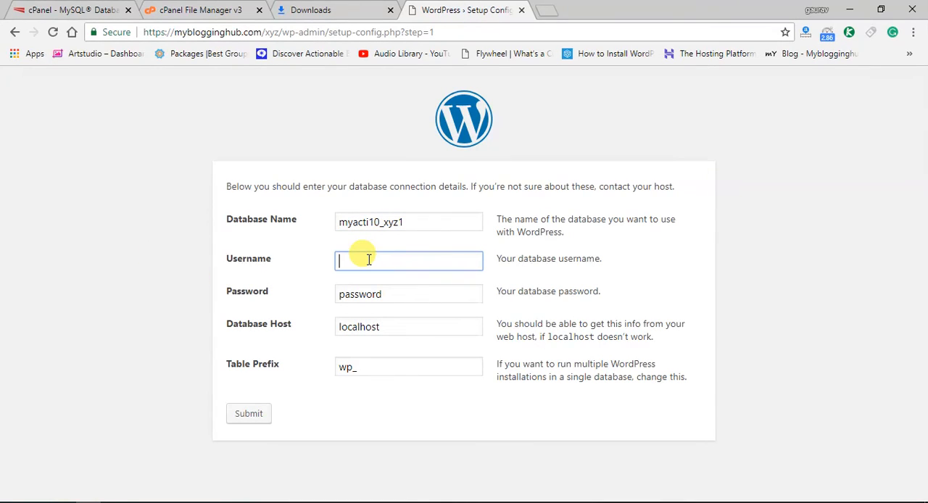
pyautogui.press('Tab')
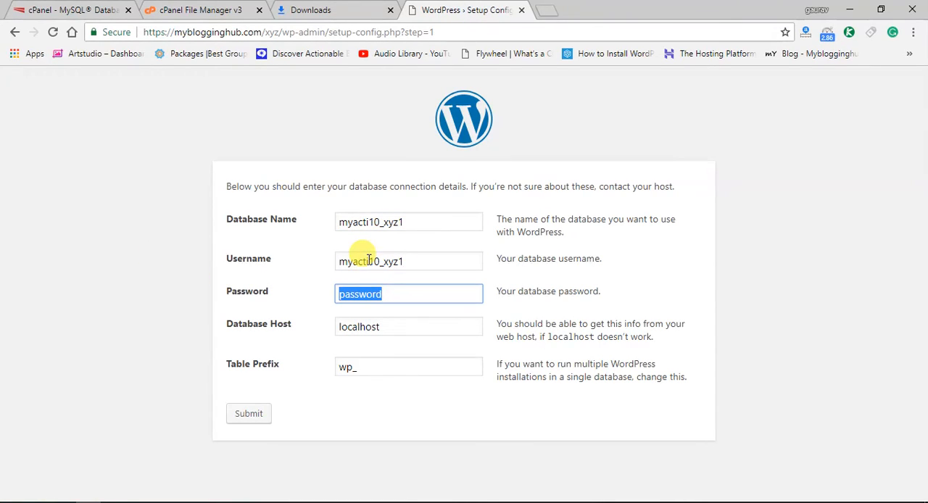
pyautogui.press('BackSpace')
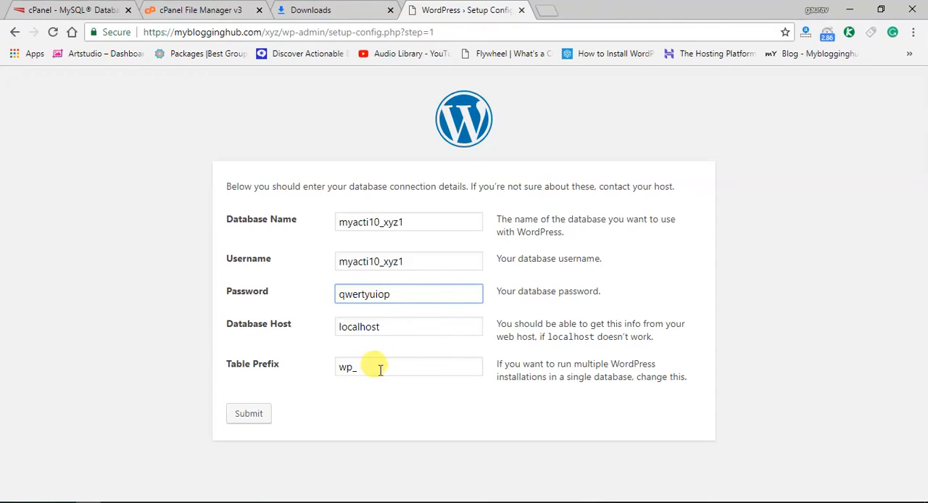
pyautogui.click(250, 418)
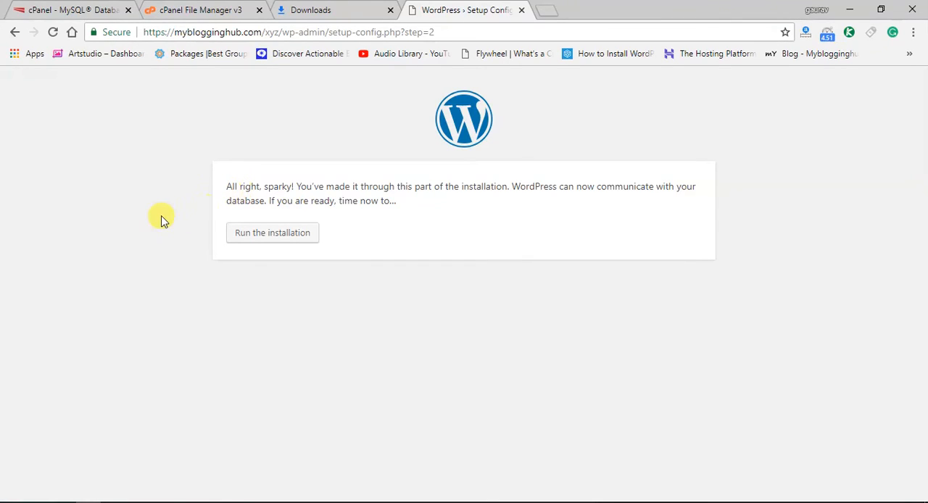
# Run the WordPress installation and enter dgff as the site title and gfghf as the username
pyautogui.click(258, 232)
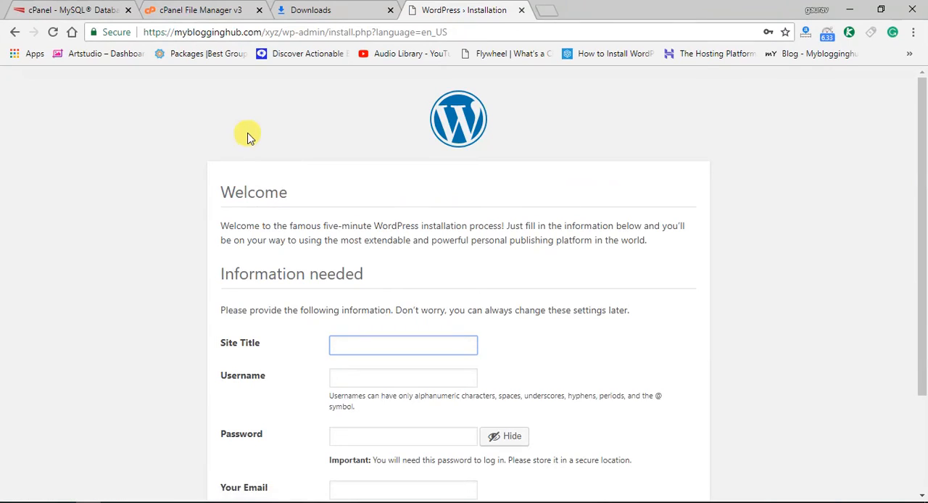
pyautogui.scroll(-2, 249, 137)
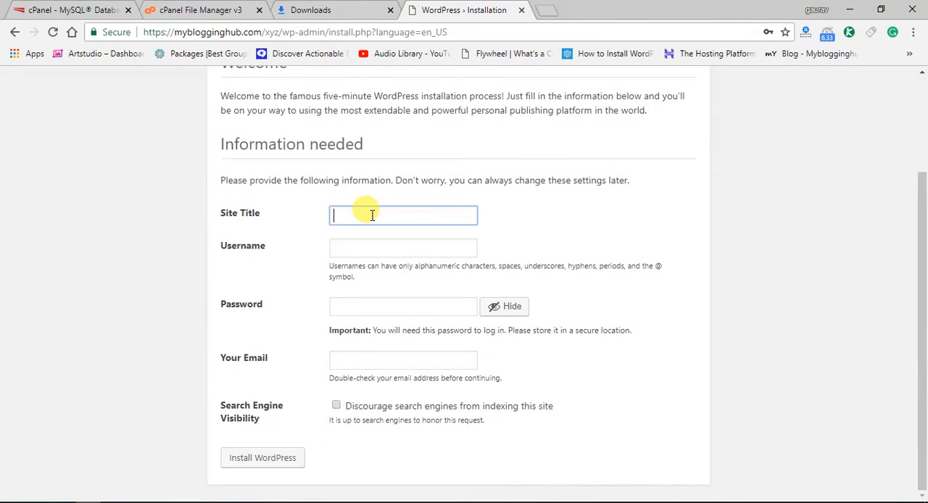
pyautogui.write('dgff')
pyautogui.press('Tab')
pyautogui.write('gfghf')
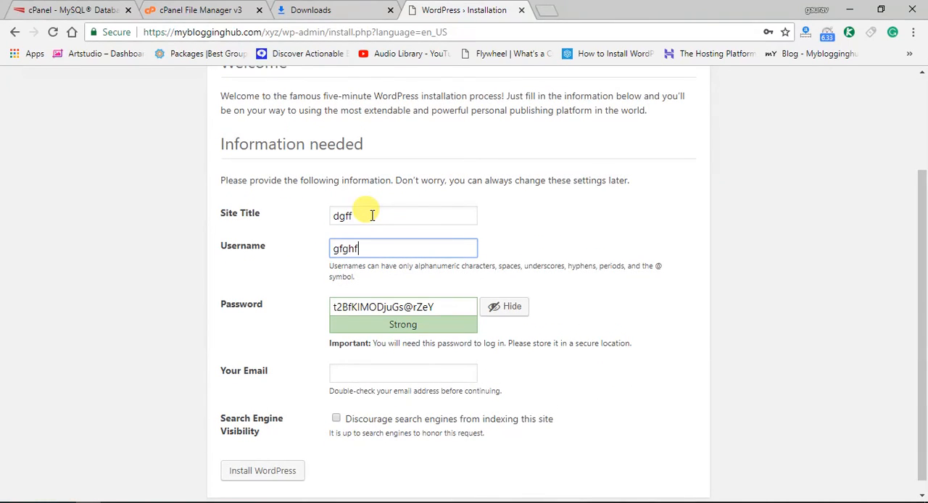
# Clear the suggested password and change the username to admin
pyautogui.press('Tab')
pyautogui.press('BackSpace')
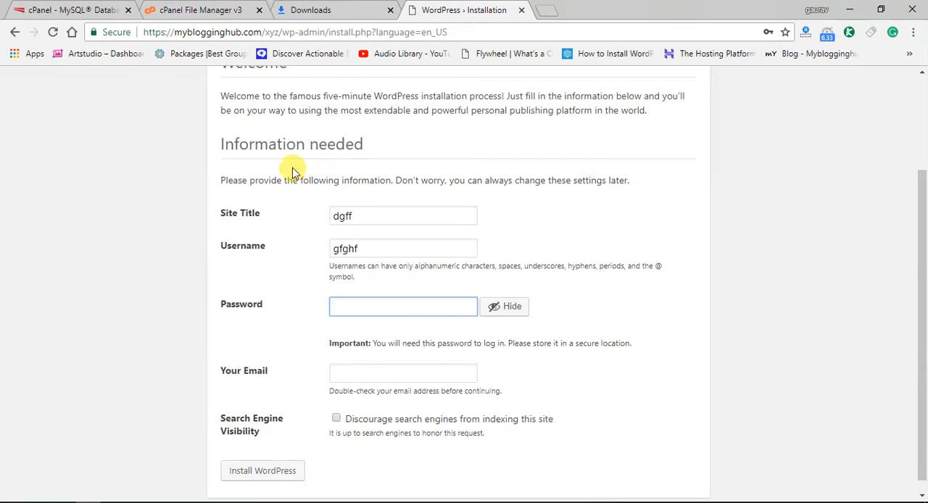
pyautogui.doubleClick(414, 245)
pyautogui.press('BackSpace')
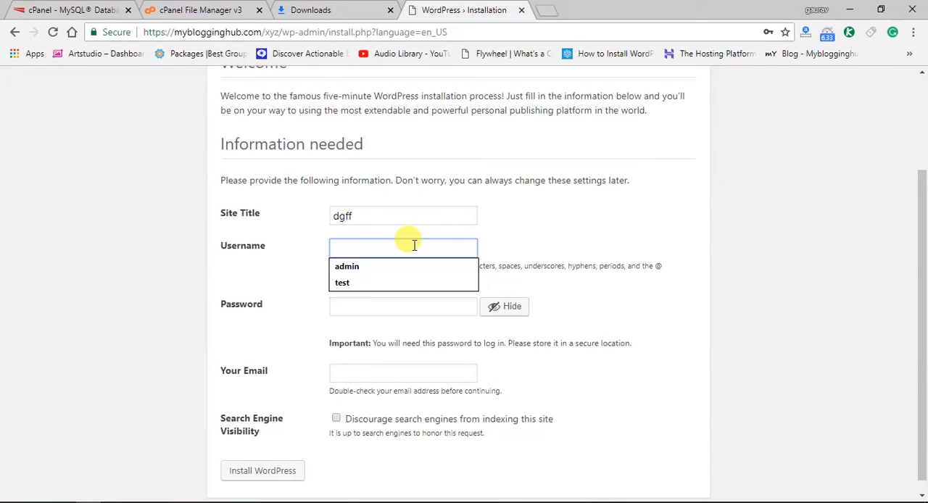
pyautogui.write('admin')
pyautogui.press('Tab')
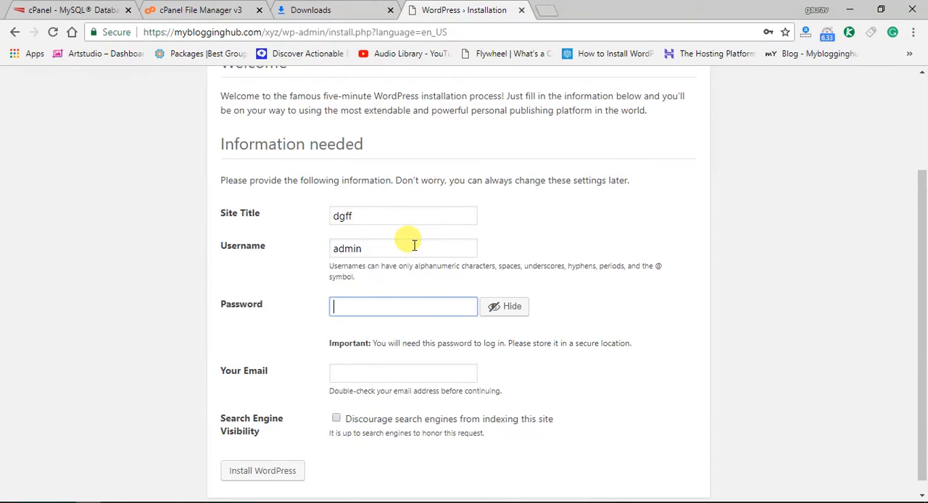
# Enter the administrator account password and confirm the use of a weak password
pyautogui.write('qw')
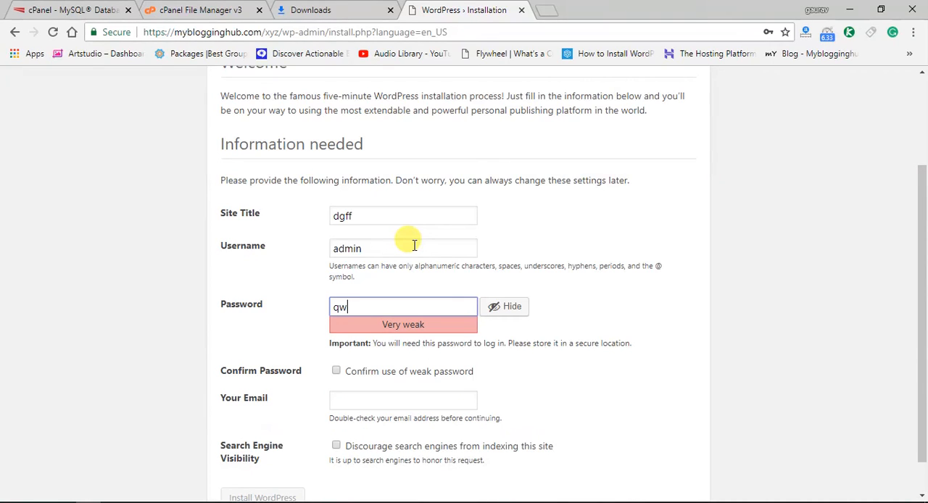
pyautogui.write('ertyuiop')
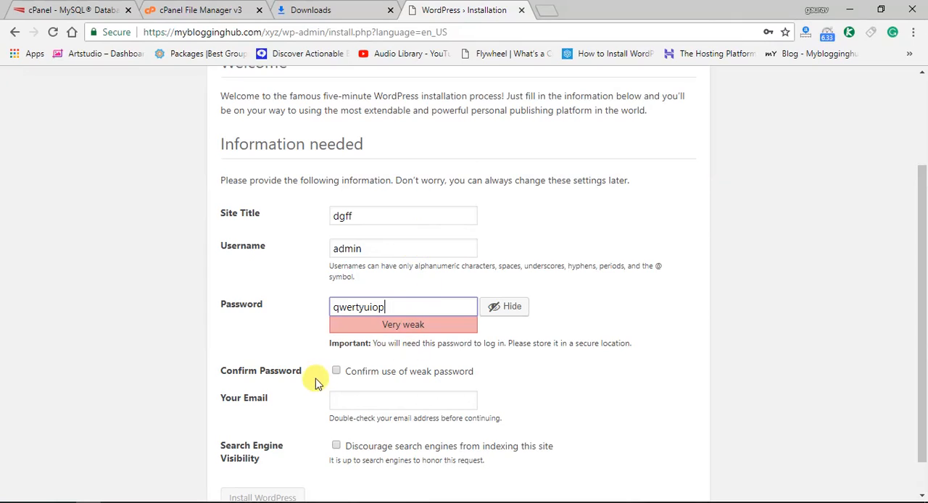
pyautogui.click(335, 371)
# Fill in the administrator's e-mail address and install WordPress
pyautogui.click(342, 397)
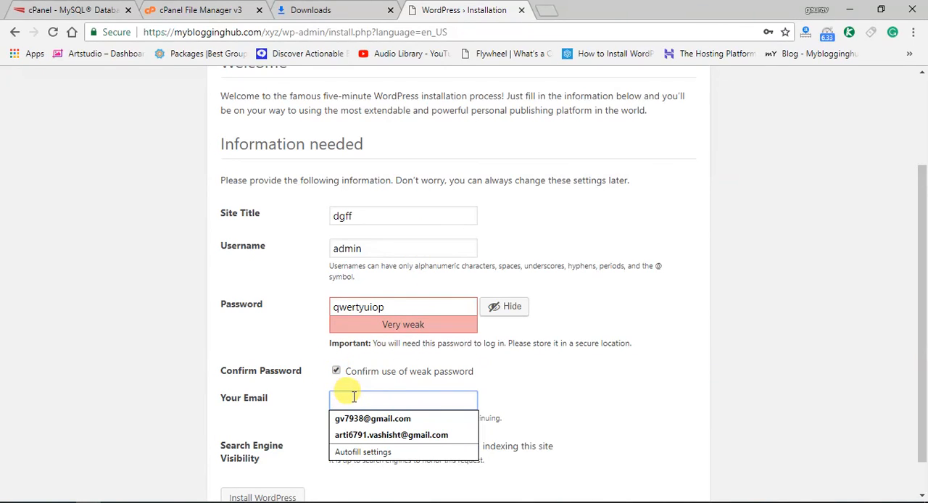
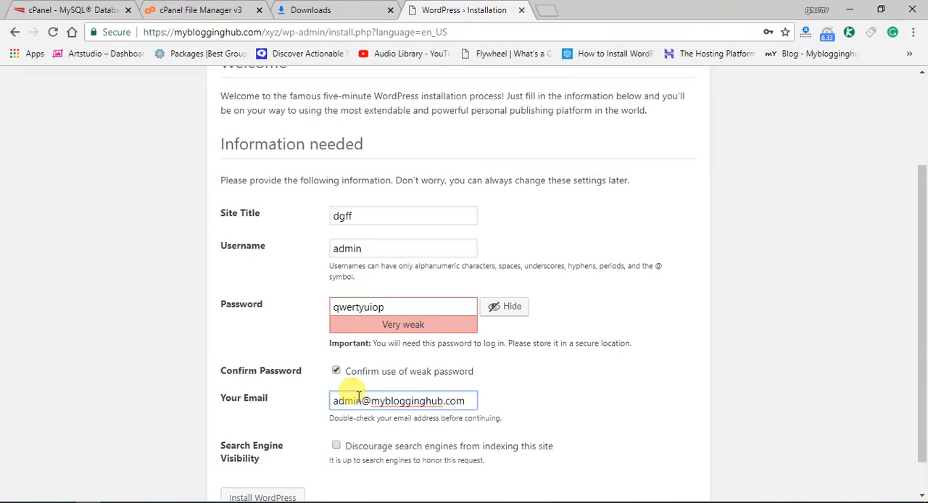
pyautogui.scroll(-1, 319, 413)
pyautogui.click(272, 455)
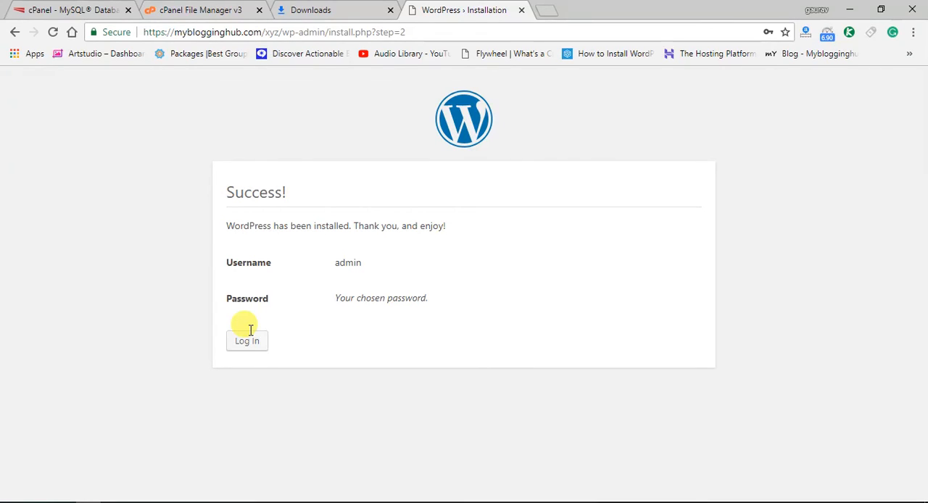
# Log in to the new WordPress site as admin with the account password, and dismiss the browser's offer to update the saved password
pyautogui.click(248, 342)
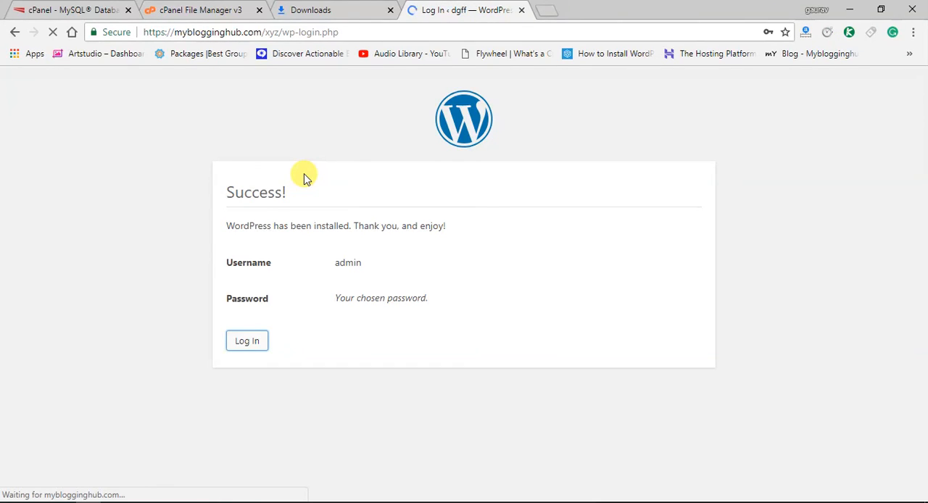
pyautogui.click(439, 256)
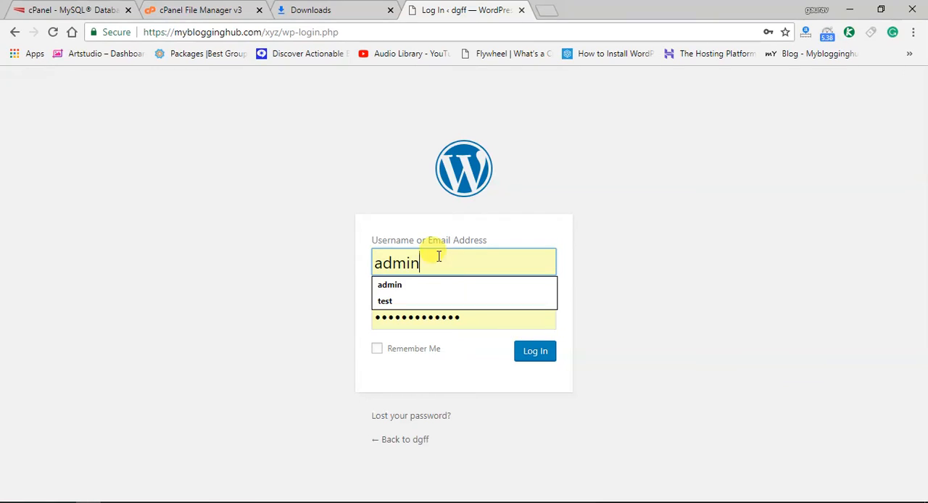
pyautogui.doubleClick(480, 321)
pyautogui.press('BackSpace')
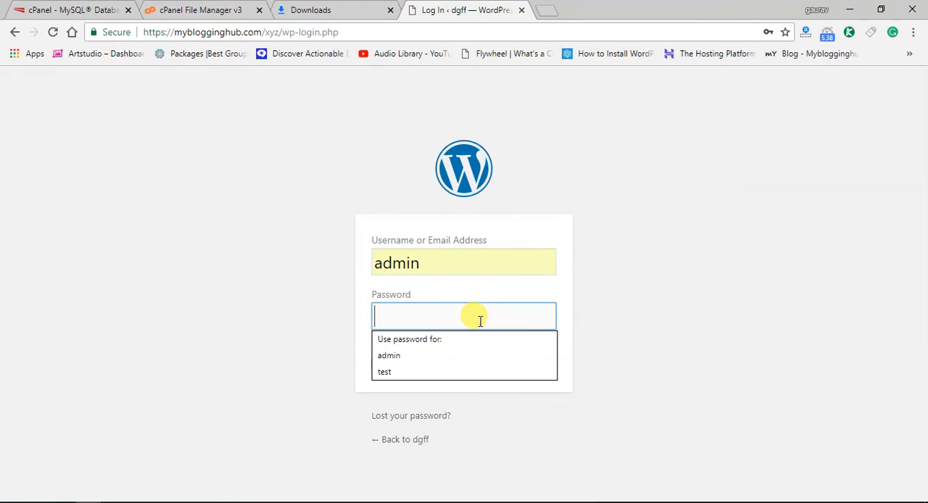
pyautogui.write('••••••')
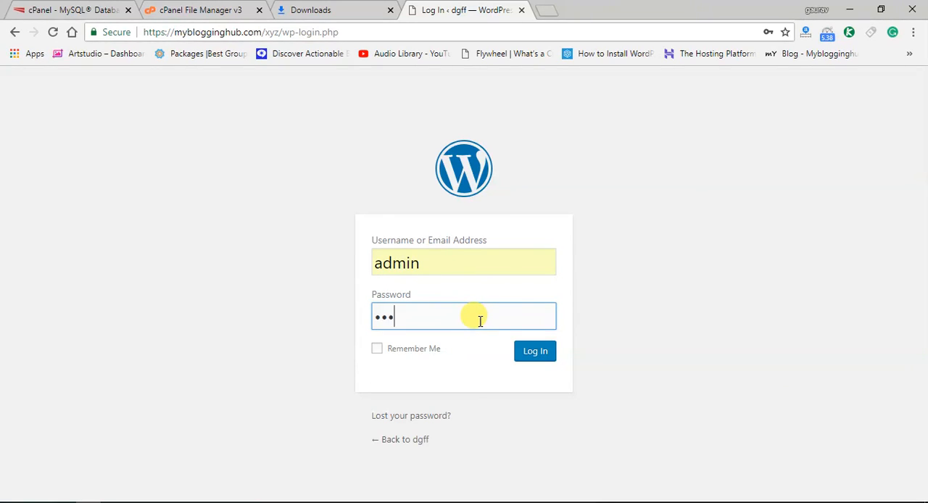
pyautogui.write('••••')
pyautogui.press('Return')
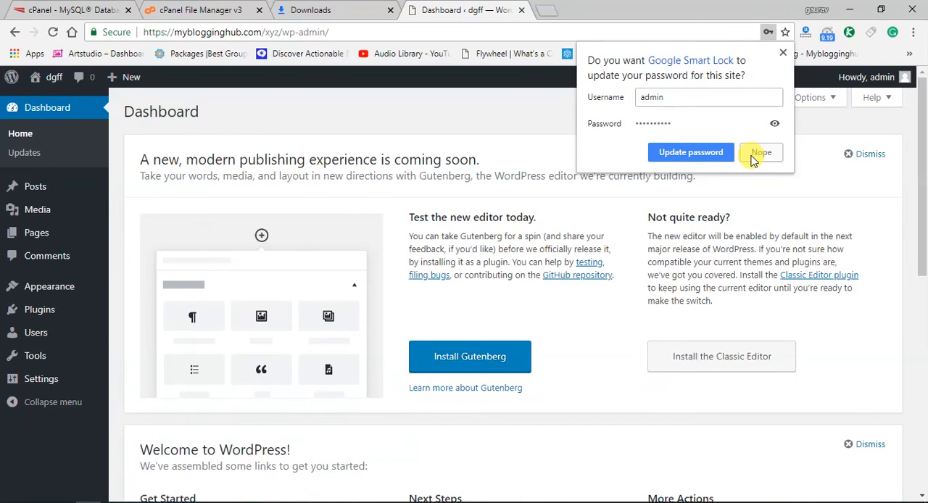
pyautogui.click(783, 53)
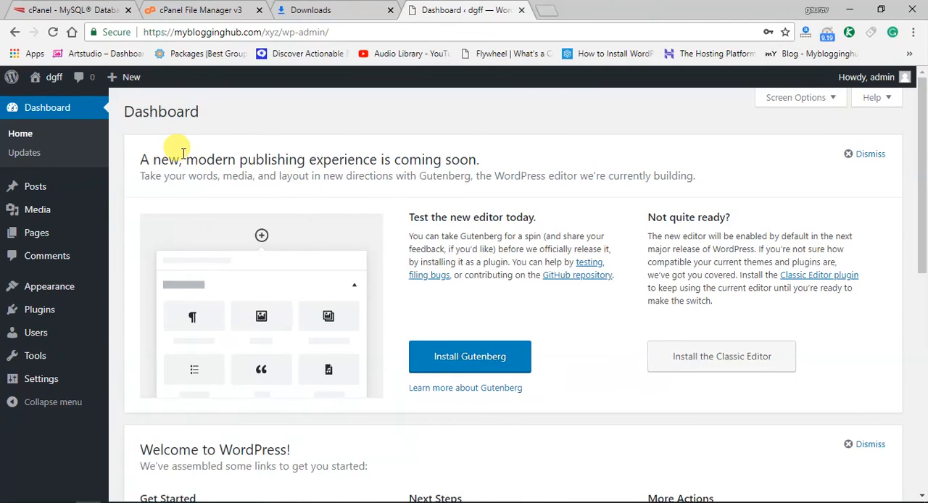